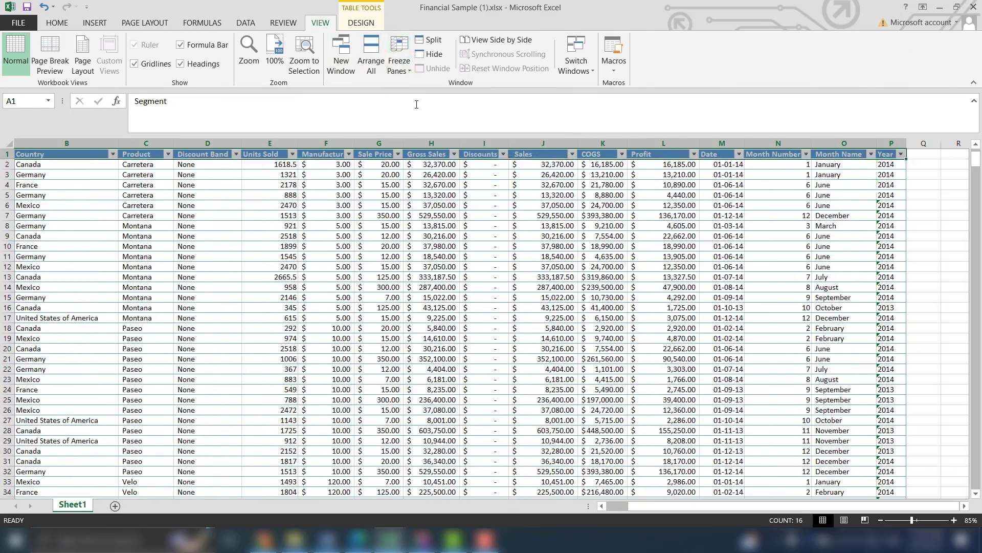
{"action": "left_click", "coordinate": [399, 62]}
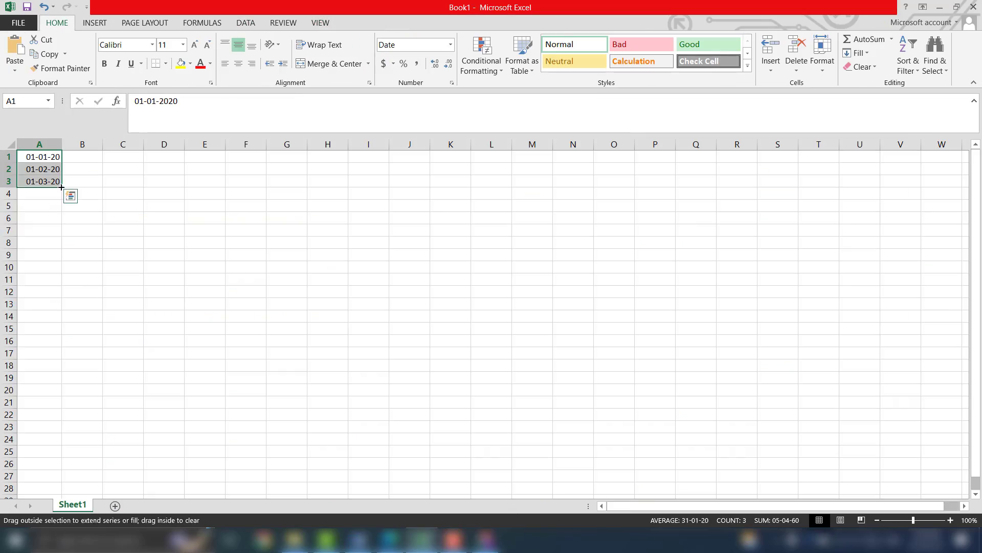
{"action": "left_click_drag", "start_coordinate": [63, 186], "coordinate": [75, 358]}
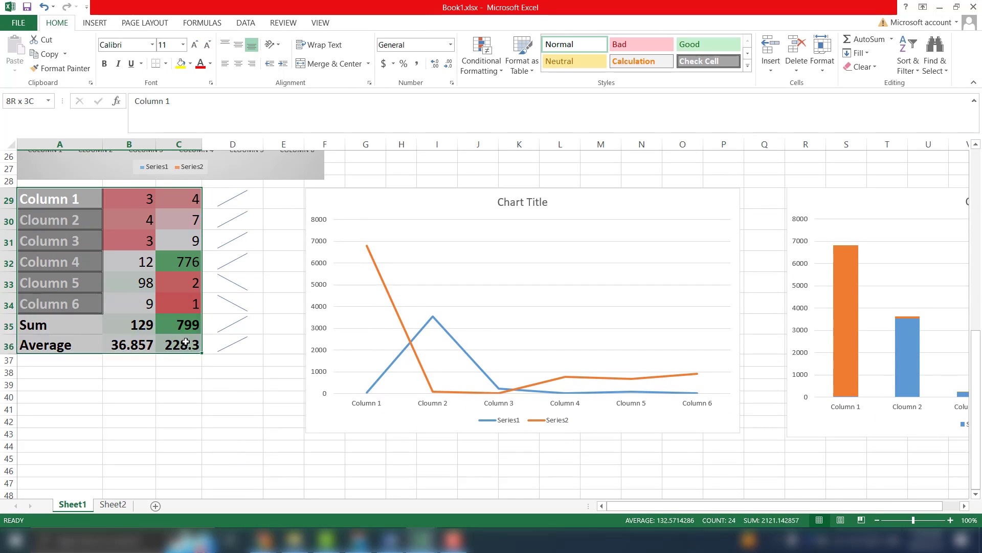
{"action": "left_click", "coordinate": [205, 358]}
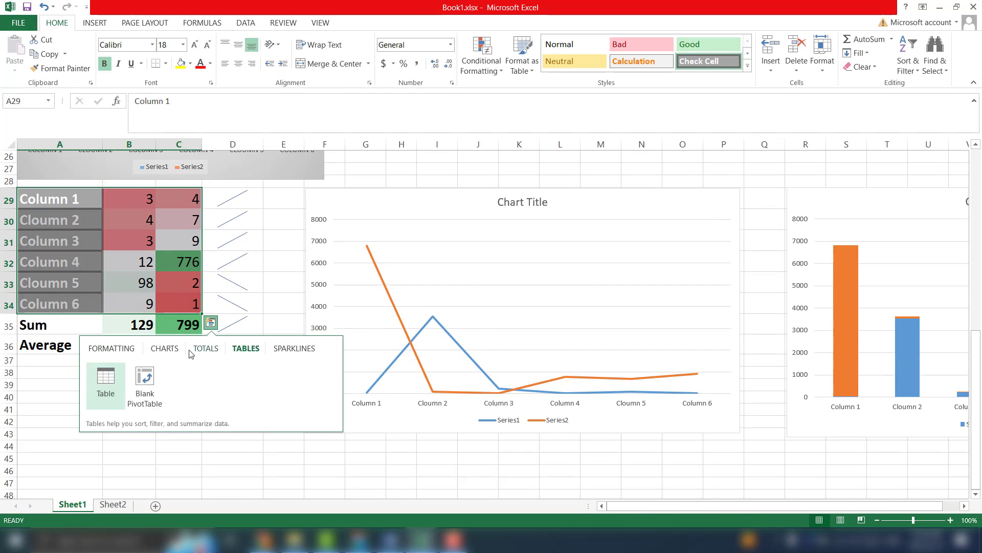
{"action": "left_click", "coordinate": [287, 389]}
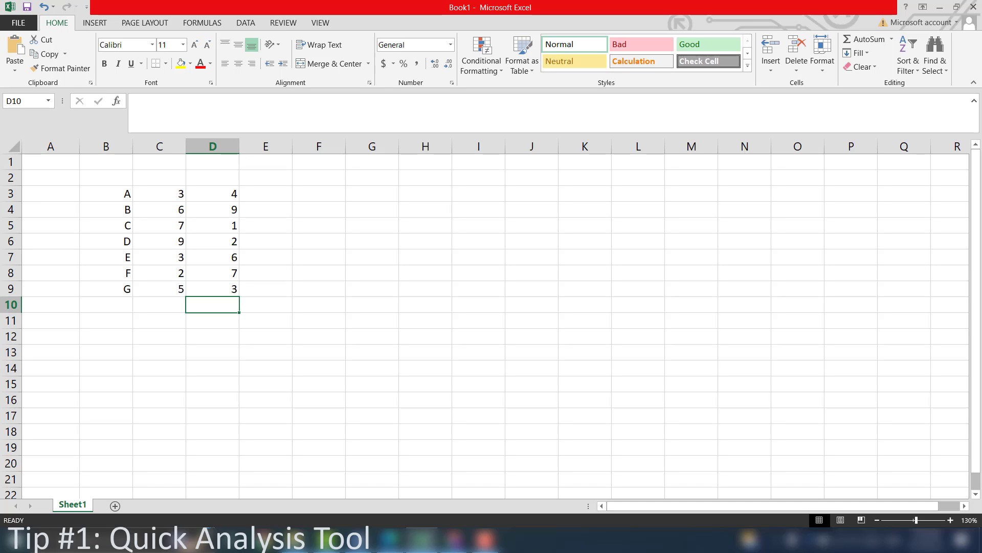
- Select the data in B3:D9 and preview the formatting, totals and sparklines options of Quick Analysis
{"action": "left_click", "coordinate": [159, 336]}
{"action": "left_click_drag", "start_coordinate": [122, 193], "coordinate": [222, 289]}
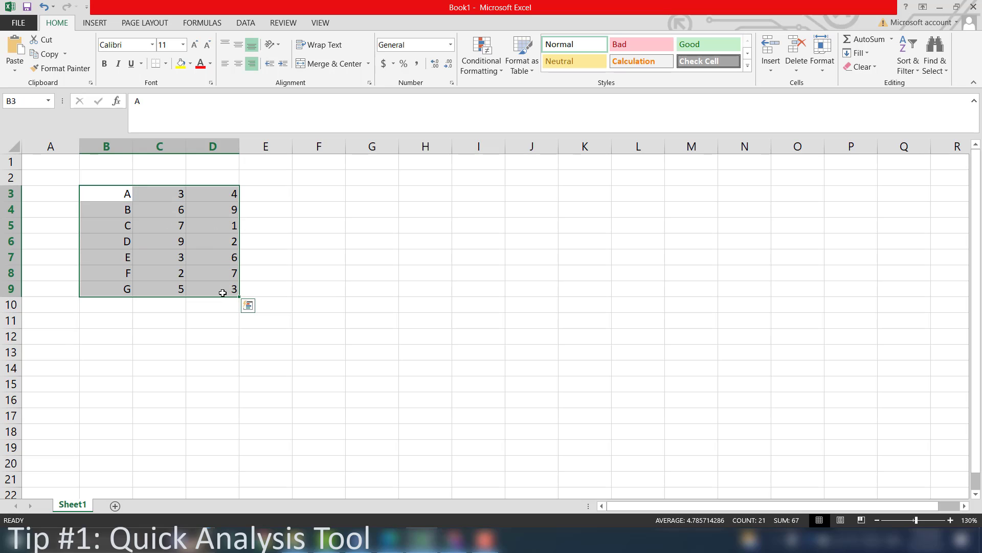
{"action": "left_click", "coordinate": [249, 307]}
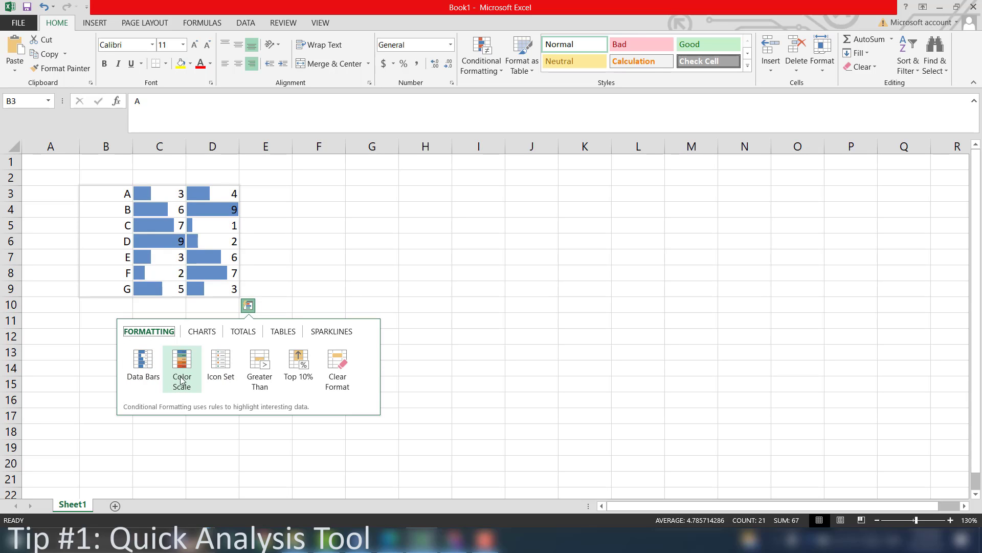
{"action": "left_click", "coordinate": [243, 331]}
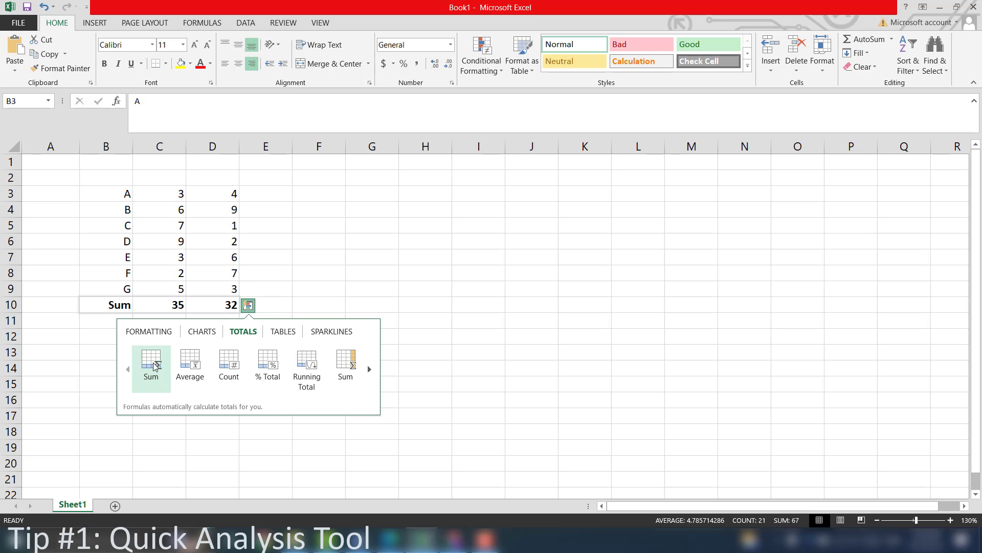
{"action": "left_click", "coordinate": [149, 331]}
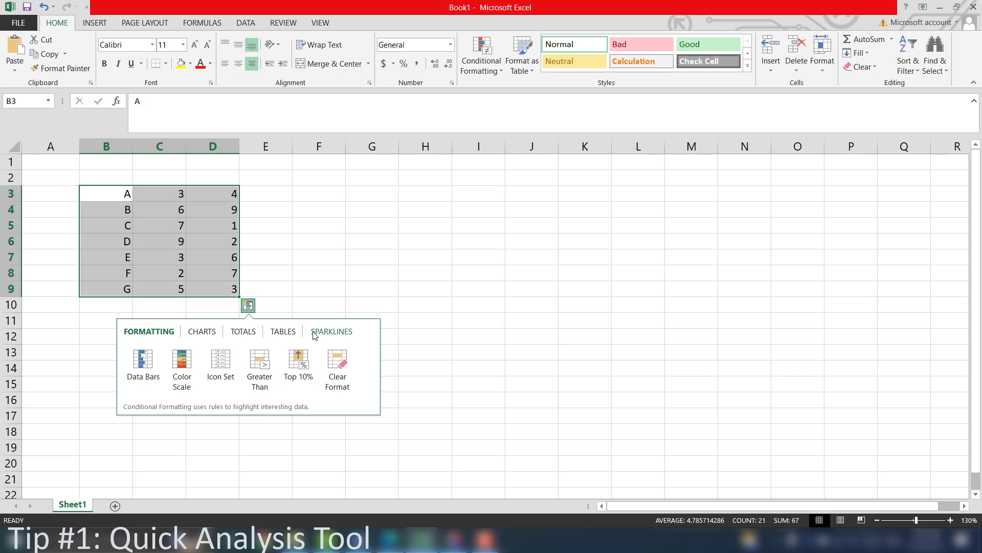
{"action": "left_click", "coordinate": [332, 331]}
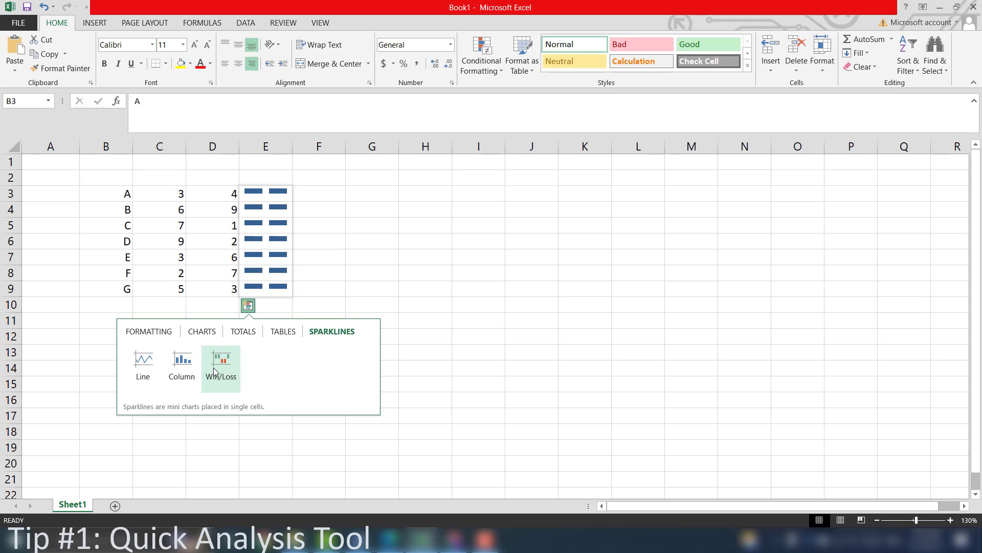
{"action": "left_click", "coordinate": [148, 331]}
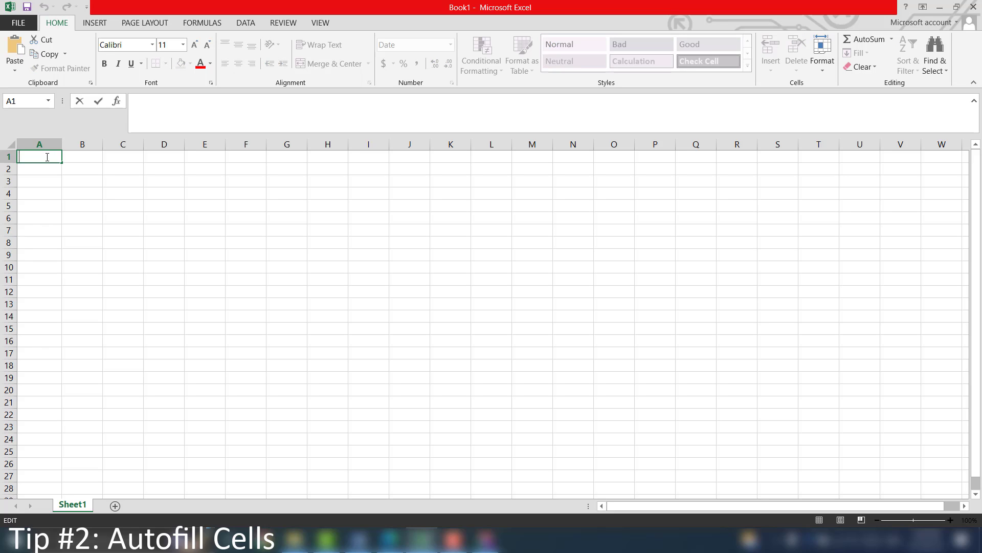
- Enter the dates 1/1/20, 1/2/20 and 1/3/20 in cells A1 to A3
{"action": "type", "text": "1/1/20"}
{"action": "key", "text": "Return"}
{"action": "type", "text": "1/2/20"}
{"action": "key", "text": "Return"}
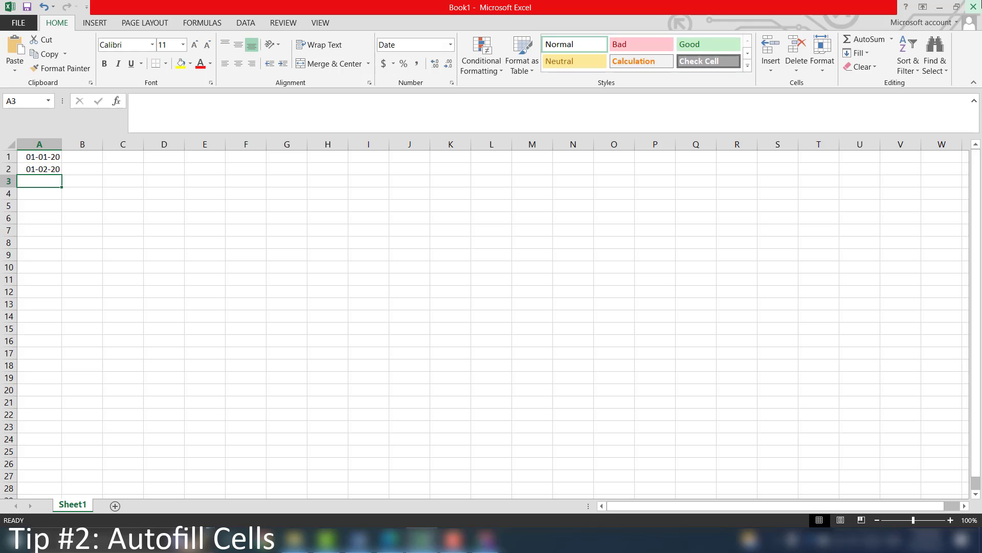
{"action": "type", "text": "1/3/20"}
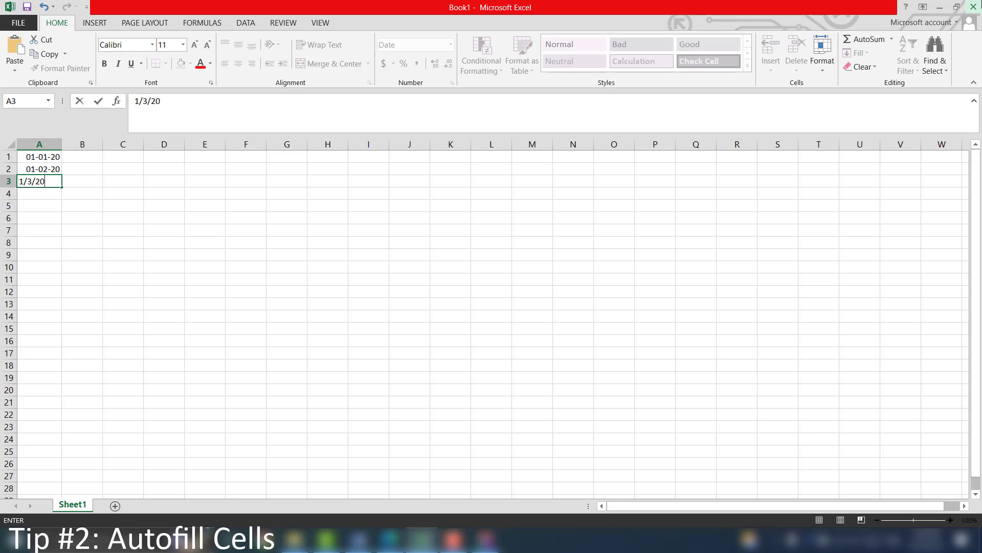
{"action": "key", "text": "Return"}
{"action": "key", "text": "Return"}
- Autofill the date series from A1:A3 down to row 21, and undo the fill
{"action": "left_click", "coordinate": [33, 160]}
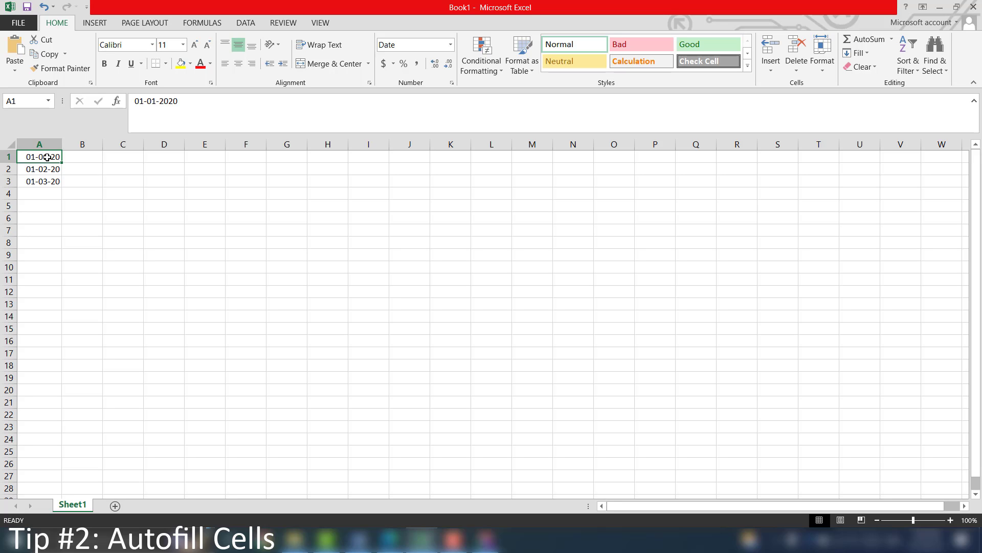
{"action": "left_click_drag", "start_coordinate": [47, 157], "coordinate": [56, 183]}
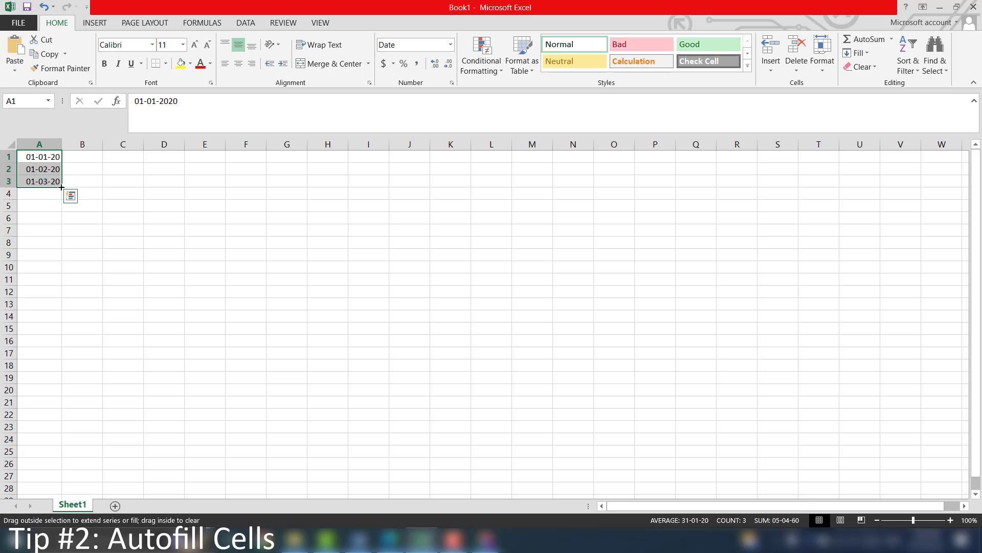
{"action": "left_click_drag", "start_coordinate": [61, 187], "coordinate": [44, 407]}
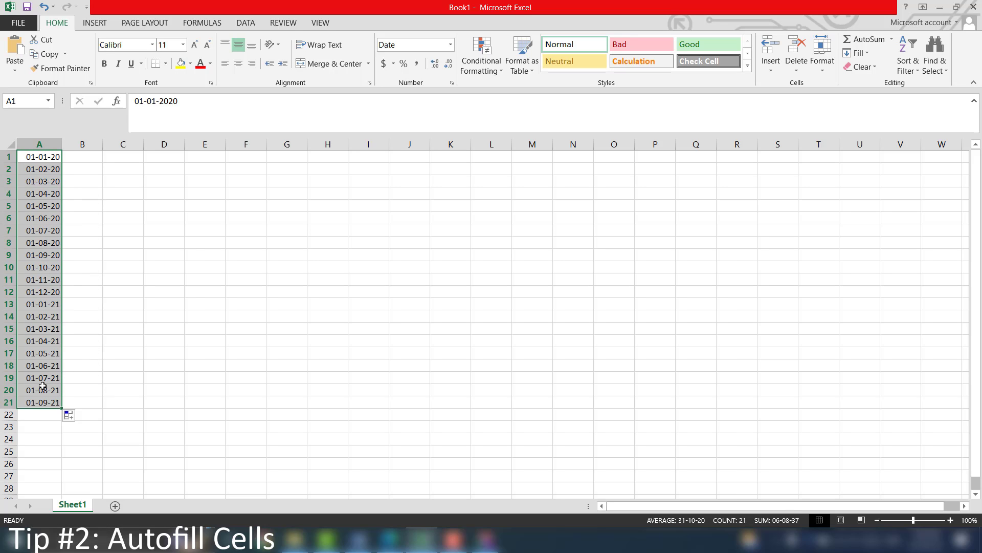
{"action": "key", "text": "ctrl+z"}
- Autofill the dates in A1:A3 across the columns to the right, and undo the fill
{"action": "left_click_drag", "start_coordinate": [69, 188], "coordinate": [493, 214]}
{"action": "key", "text": "ctrl+z"}
{"action": "left_click", "coordinate": [167, 219]}
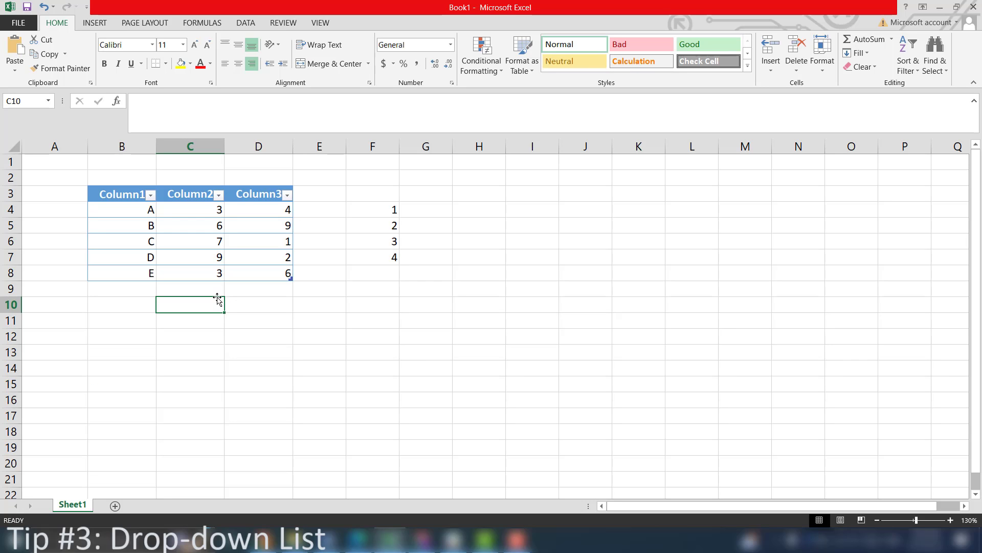
- Start a data validation rule for cell C4 that allows values from a List
{"action": "left_click", "coordinate": [385, 210]}
{"action": "left_click_drag", "start_coordinate": [384, 211], "coordinate": [380, 252]}
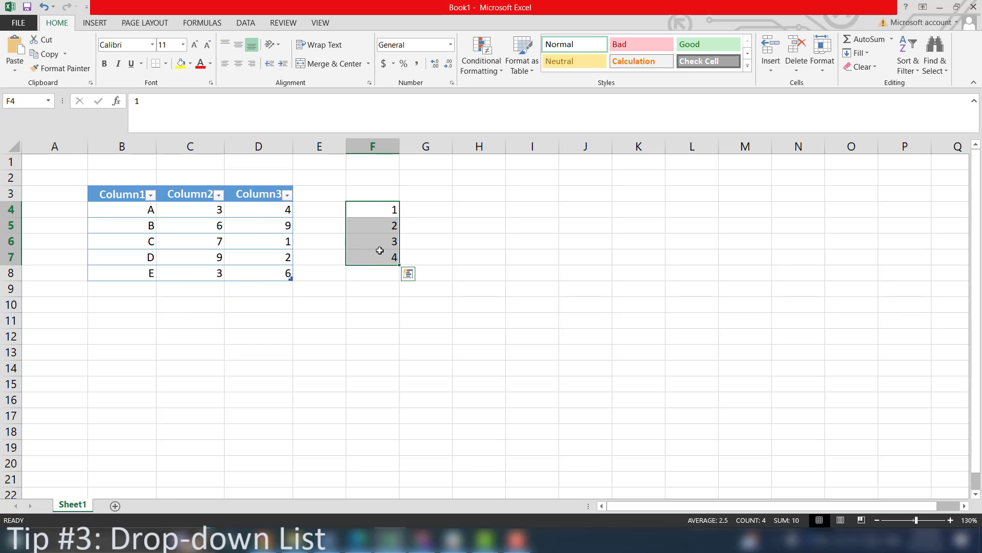
{"action": "left_click", "coordinate": [200, 220]}
{"action": "left_click", "coordinate": [250, 22]}
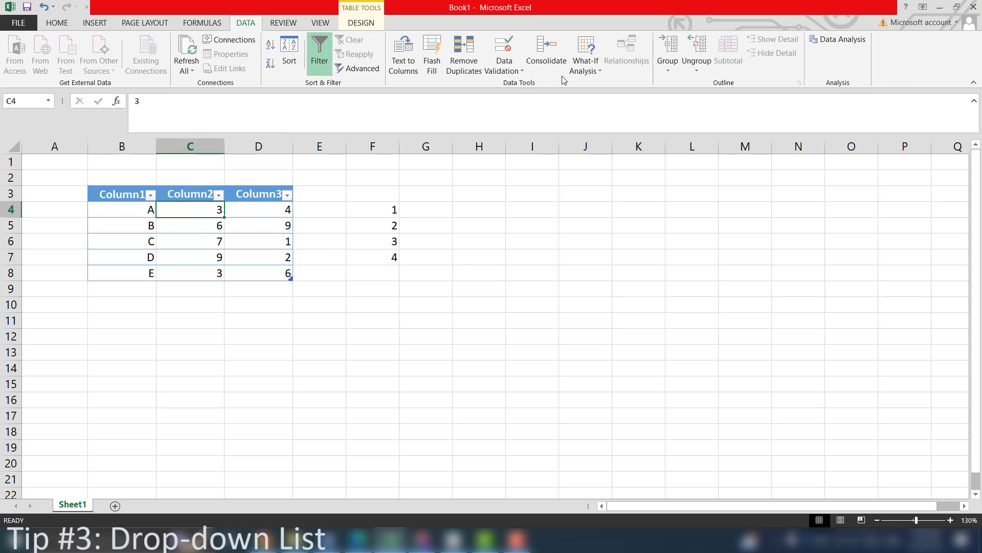
{"action": "left_click", "coordinate": [523, 72]}
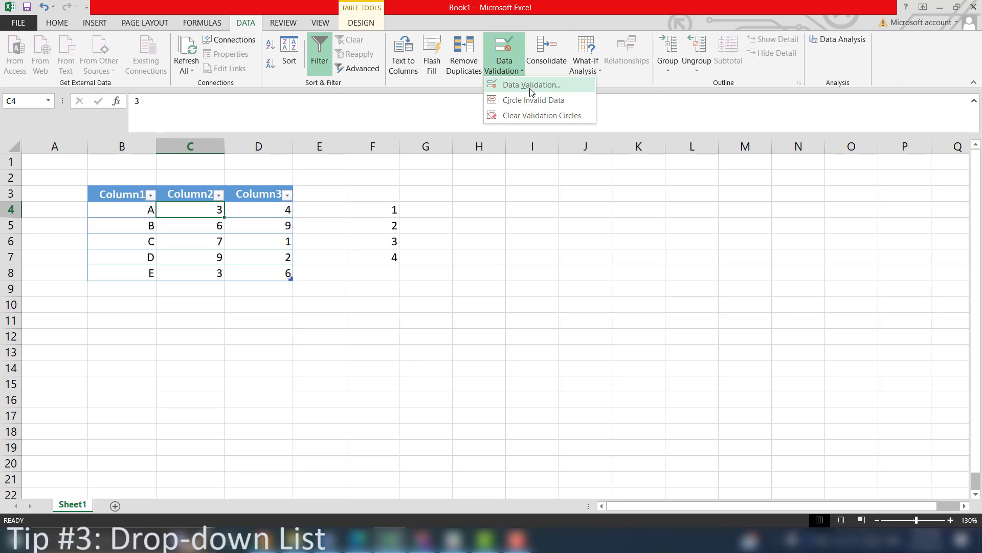
{"action": "left_click", "coordinate": [531, 85]}
{"action": "left_click", "coordinate": [215, 205]}
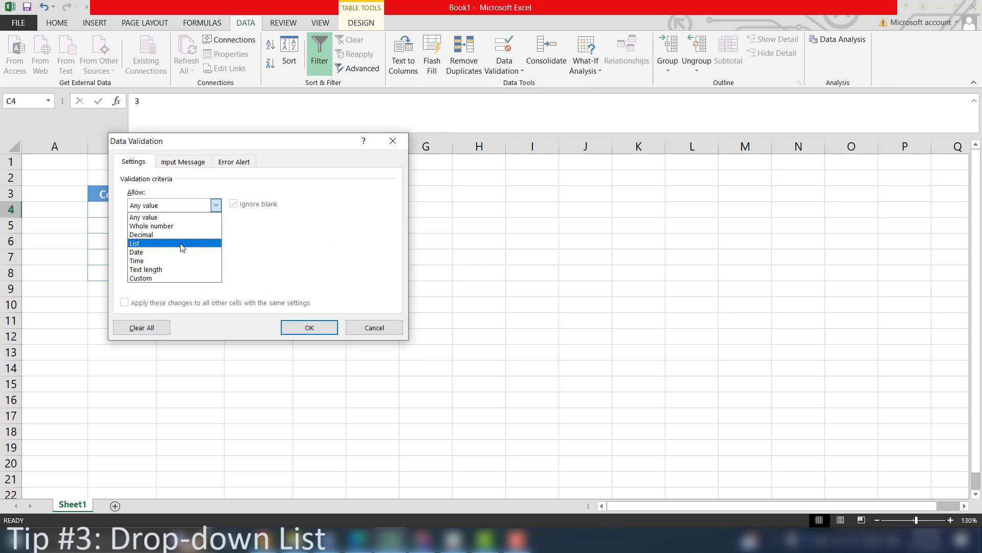
{"action": "left_click", "coordinate": [182, 243]}
- Set the list's source to =$F$4:$F$7 and apply the validation to C4
{"action": "left_click", "coordinate": [299, 260]}
{"action": "left_click", "coordinate": [313, 259]}
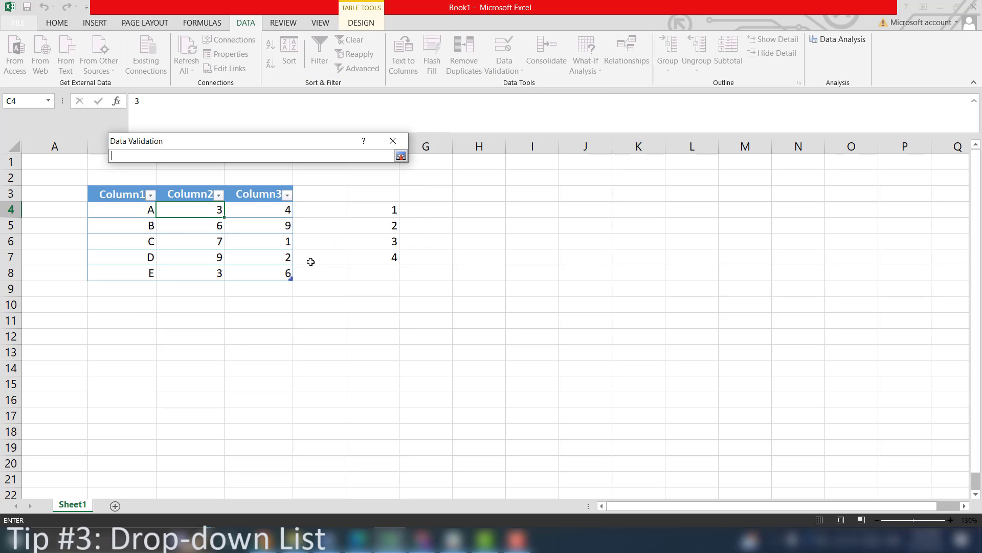
{"action": "left_click_drag", "start_coordinate": [364, 207], "coordinate": [368, 253]}
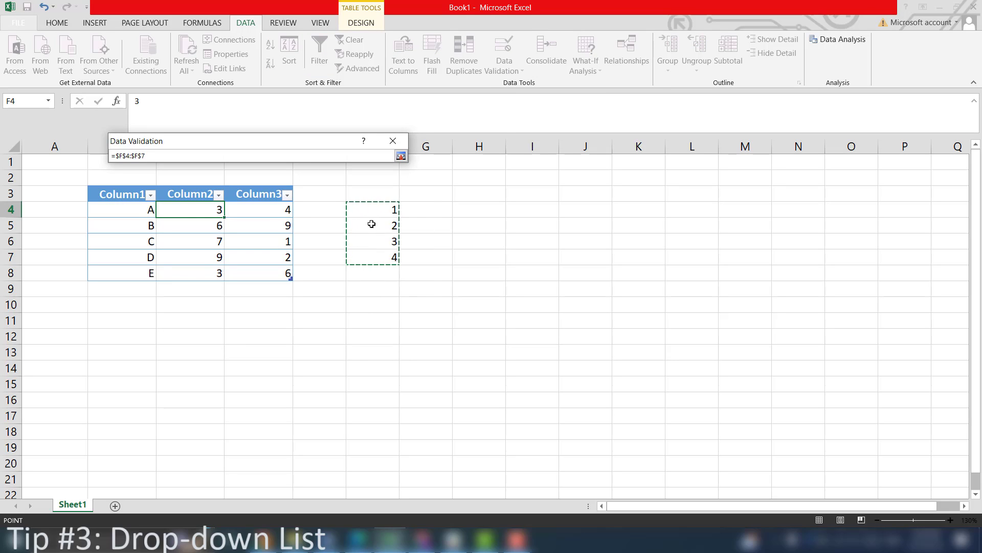
{"action": "key", "text": "Return"}
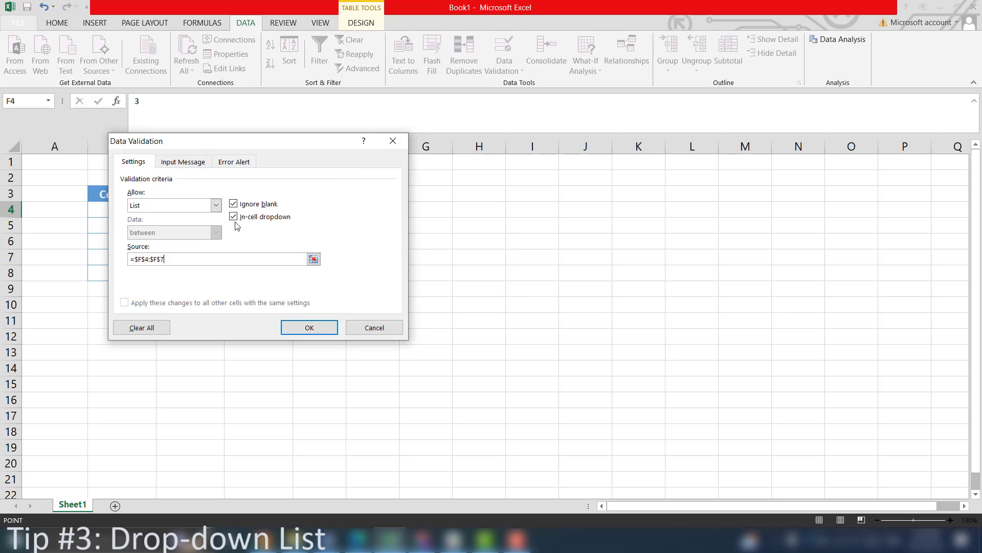
{"action": "left_click", "coordinate": [310, 329]}
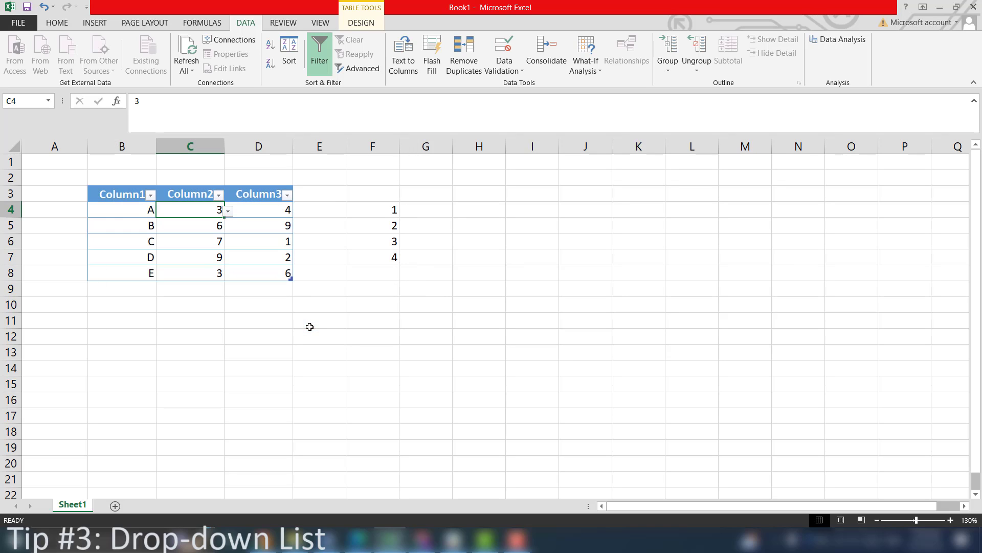
- Choose 2 and then 1 from the drop-down list in cell C4
{"action": "left_click", "coordinate": [228, 212]}
{"action": "left_click", "coordinate": [217, 233]}
{"action": "left_click", "coordinate": [228, 215]}
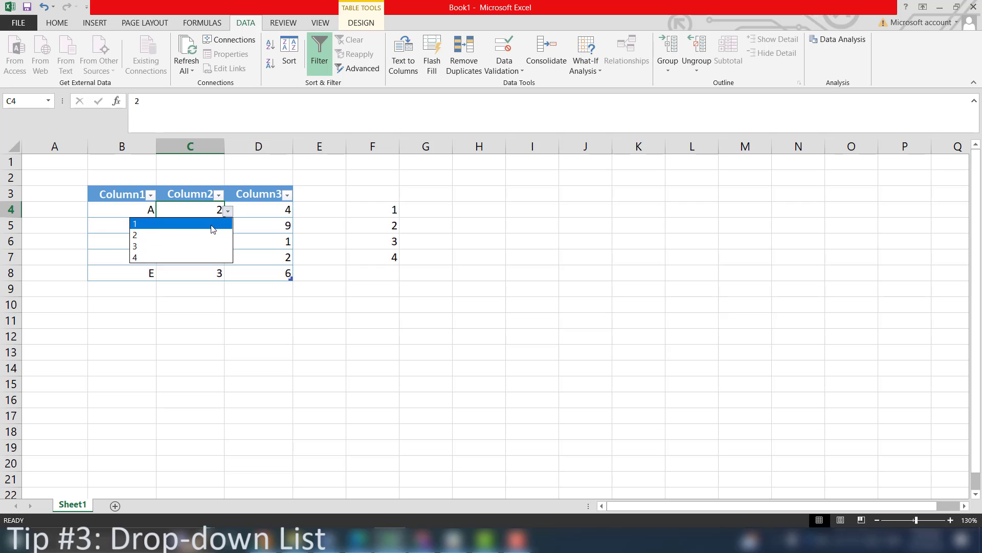
{"action": "left_click", "coordinate": [214, 223]}
- Try to enter 9, a value outside the list, in cell C4, and cancel the entry
{"action": "double_click", "coordinate": [220, 210]}
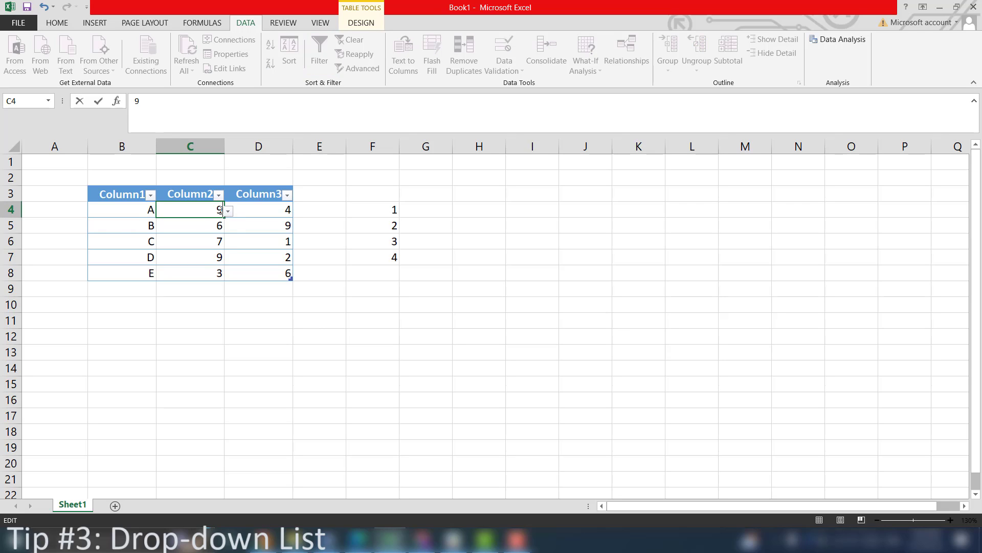
{"action": "type", "text": "9"}
{"action": "key", "text": "Return"}
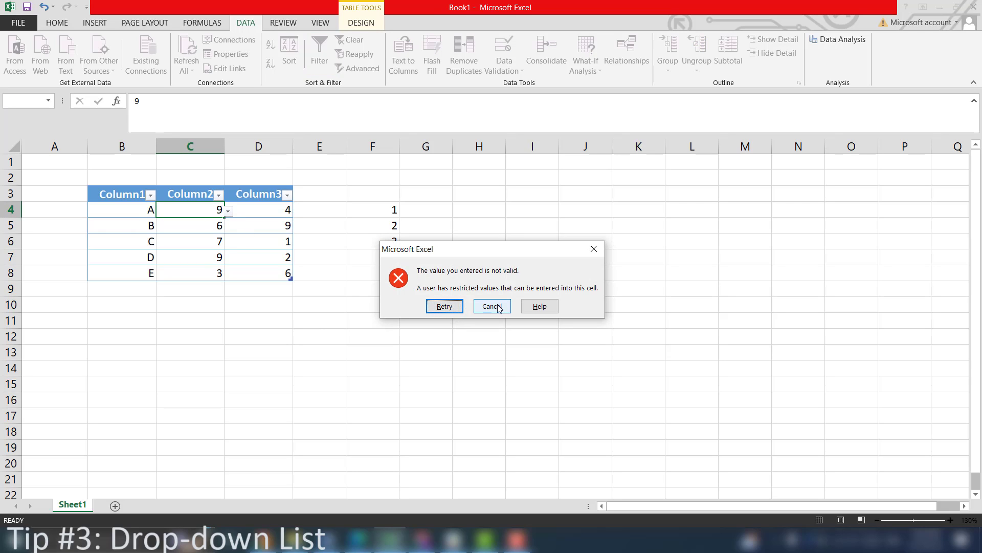
{"action": "left_click", "coordinate": [498, 308]}
- Choose 2 from the drop-down list in cell C4 and deselect the cell
{"action": "left_click", "coordinate": [229, 211]}
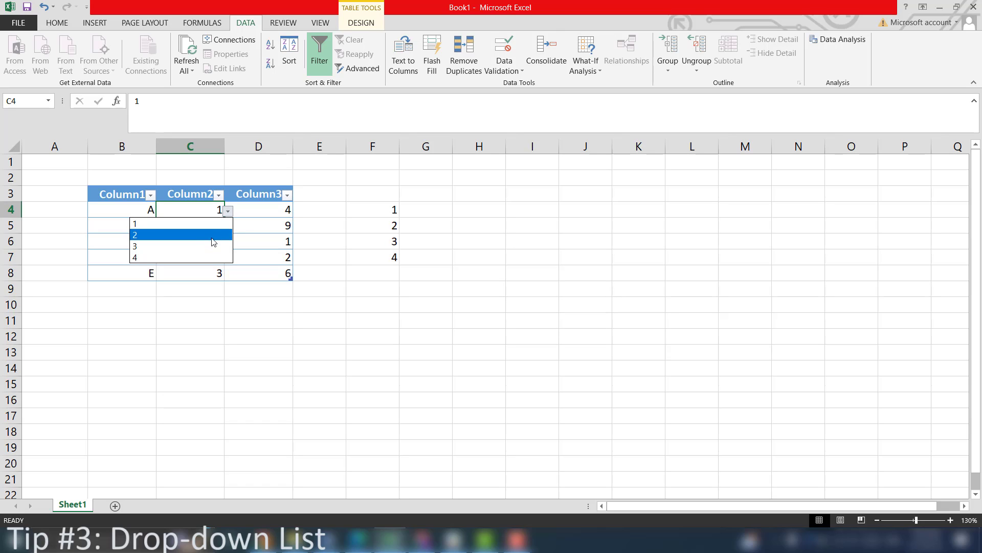
{"action": "left_click", "coordinate": [214, 242]}
{"action": "left_click", "coordinate": [279, 332]}
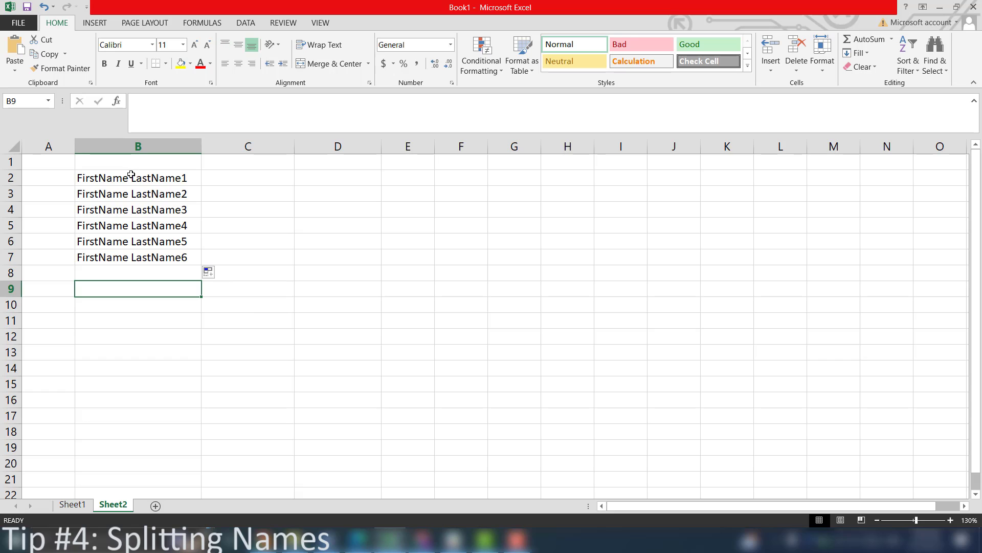
- Split the full names in B2:B7 into separate columns with Text to Columns, using Delimited data and Space as the delimiter
{"action": "left_click_drag", "start_coordinate": [132, 174], "coordinate": [183, 258]}
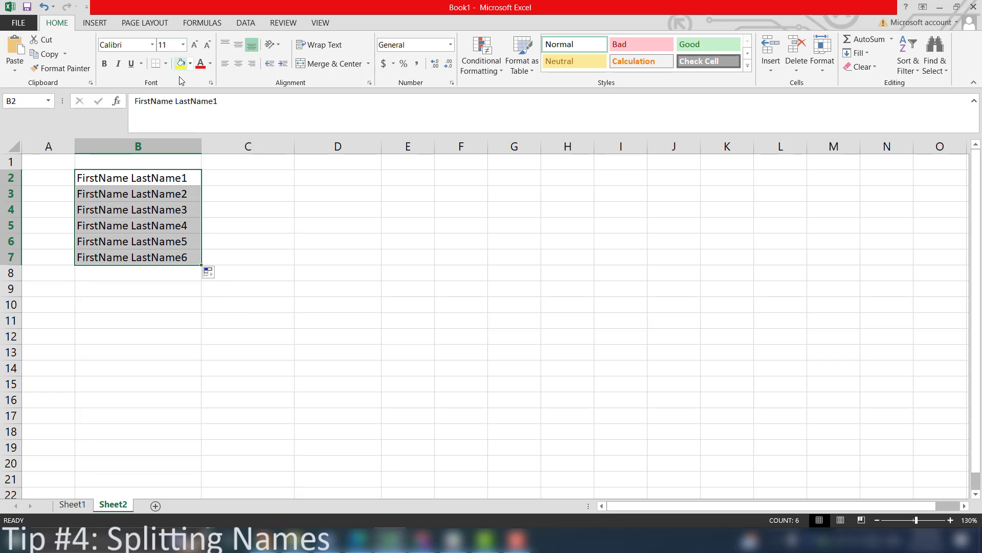
{"action": "left_click", "coordinate": [246, 23]}
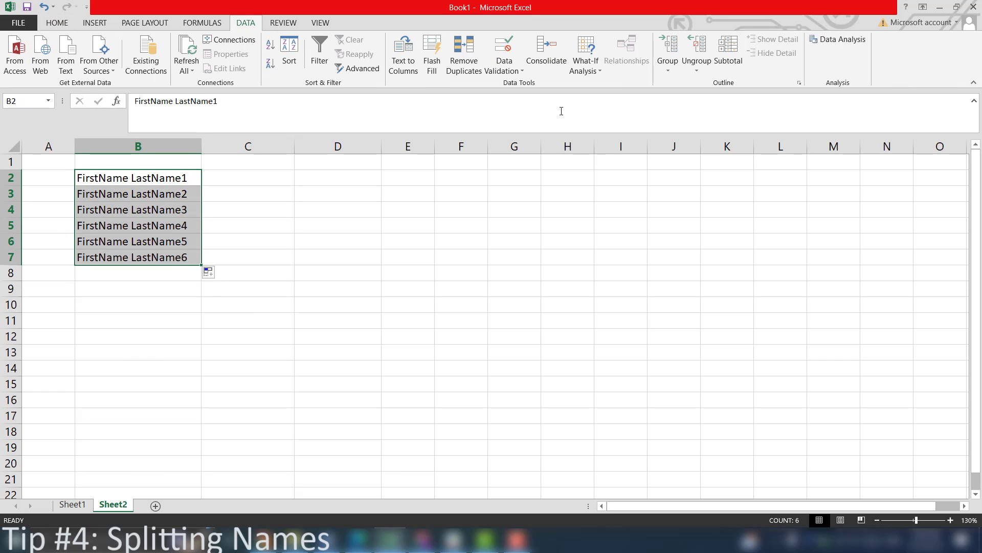
{"action": "left_click", "coordinate": [403, 59]}
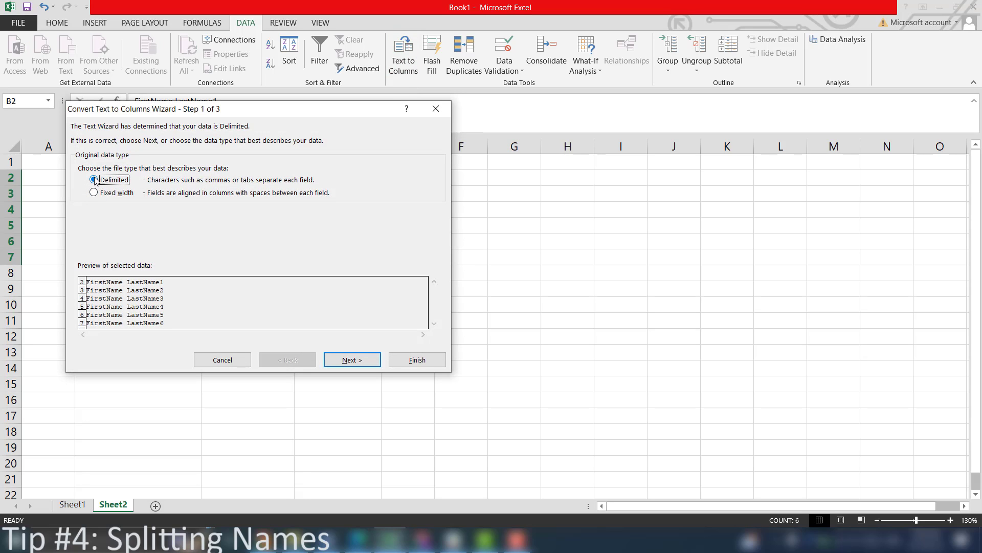
{"action": "left_click", "coordinate": [345, 360]}
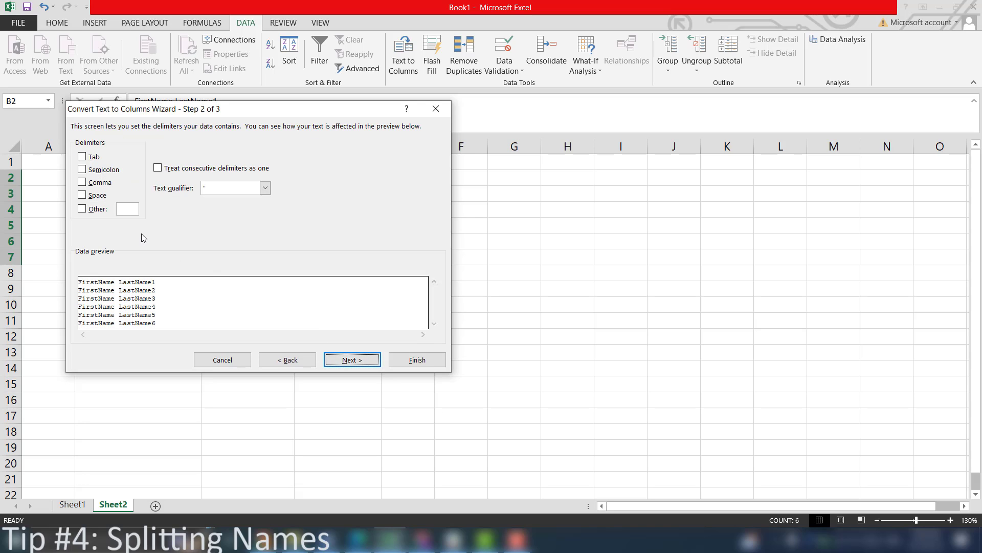
{"action": "left_click", "coordinate": [93, 195]}
{"action": "left_click", "coordinate": [356, 361]}
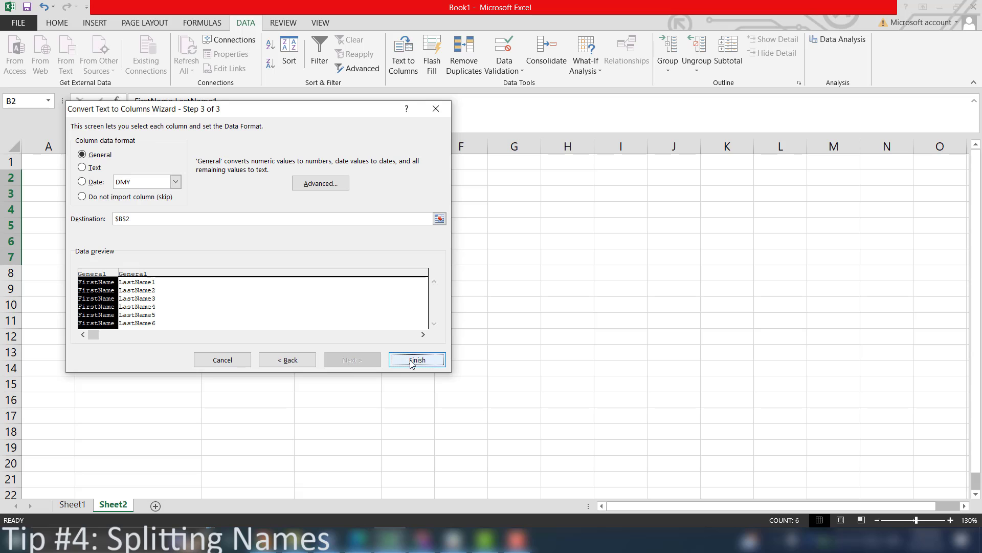
{"action": "left_click", "coordinate": [413, 361]}
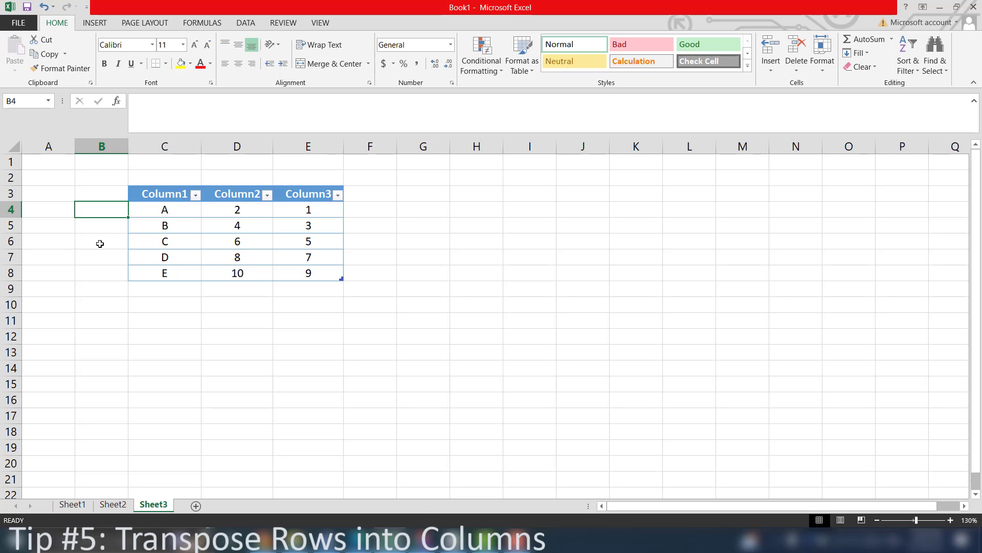
{"action": "left_click", "coordinate": [156, 299]}
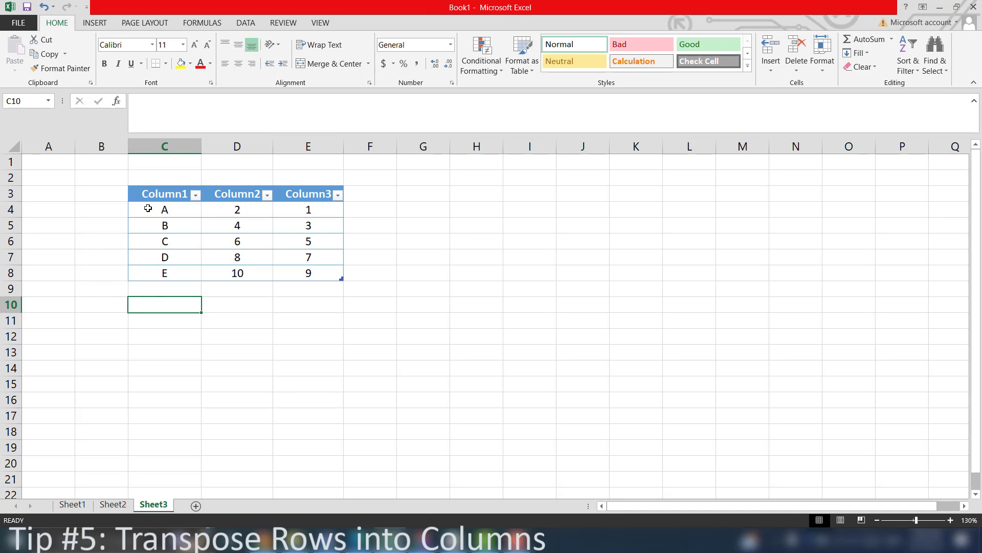
{"action": "left_click", "coordinate": [148, 208]}
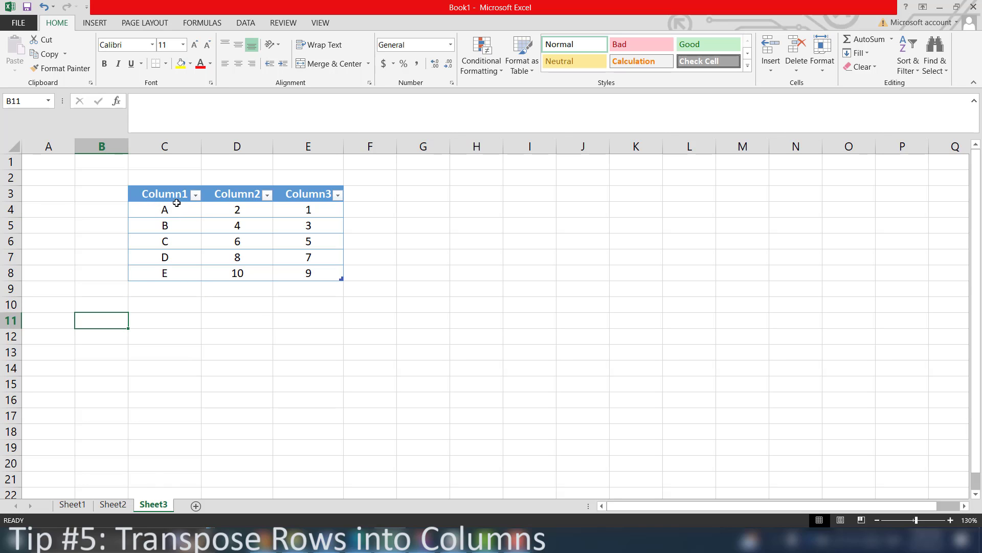
{"action": "left_click", "coordinate": [177, 205]}
{"action": "left_click", "coordinate": [171, 181]}
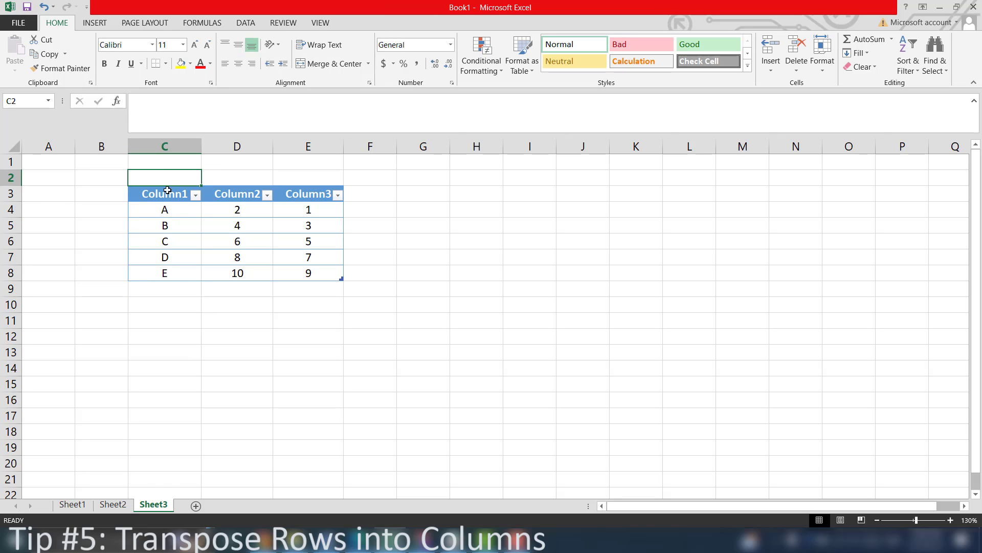
- Copy the table data in C4:E8 and paste it transposed at cell G4 using Paste Special with Transpose
{"action": "left_click_drag", "start_coordinate": [170, 209], "coordinate": [314, 272]}
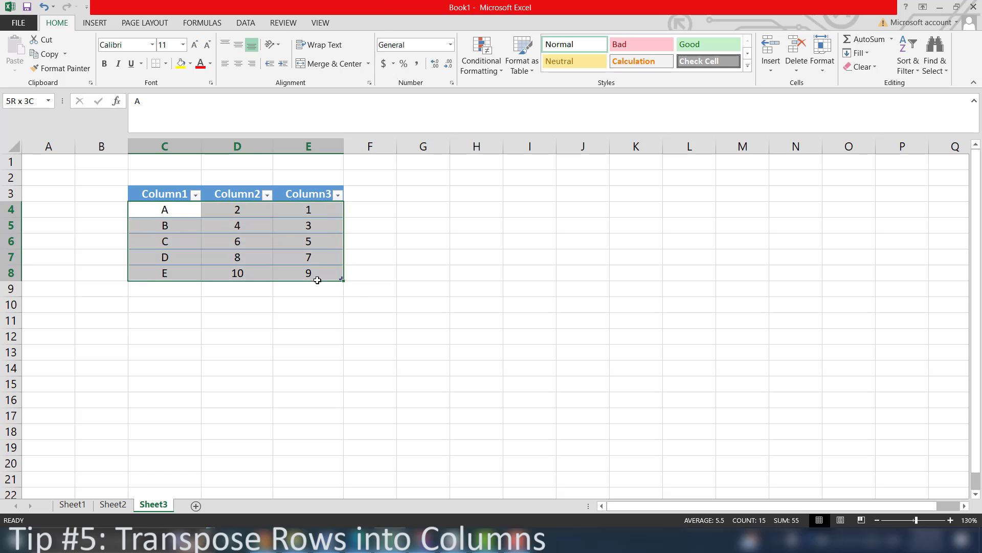
{"action": "right_click", "coordinate": [309, 258]}
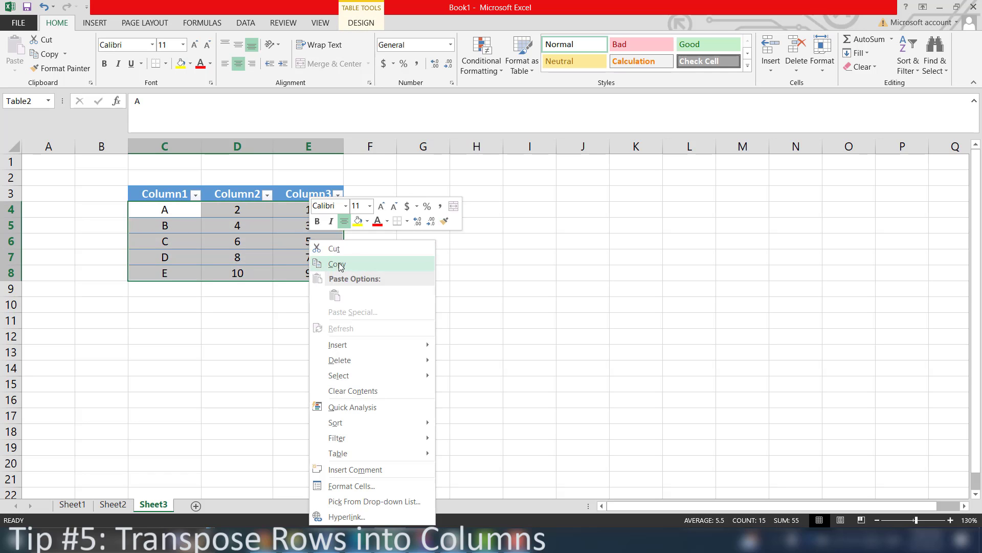
{"action": "left_click", "coordinate": [335, 263]}
{"action": "right_click", "coordinate": [410, 211]}
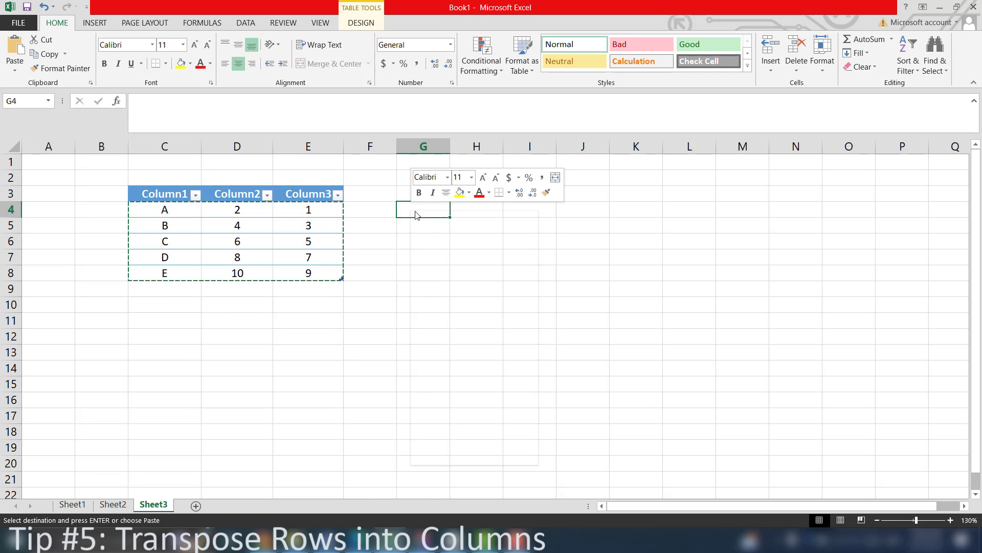
{"action": "mouse_move", "coordinate": [494, 283]}
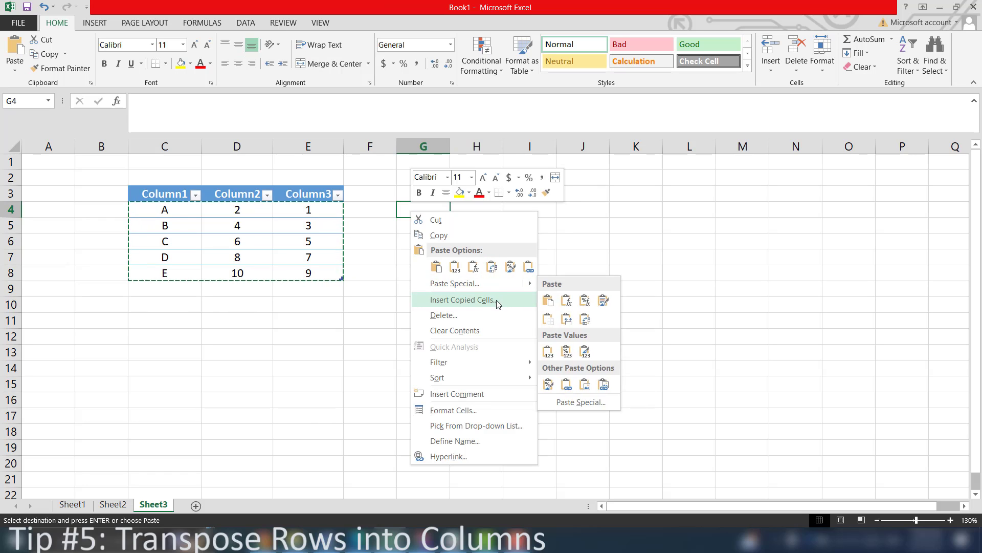
{"action": "left_click", "coordinate": [514, 282]}
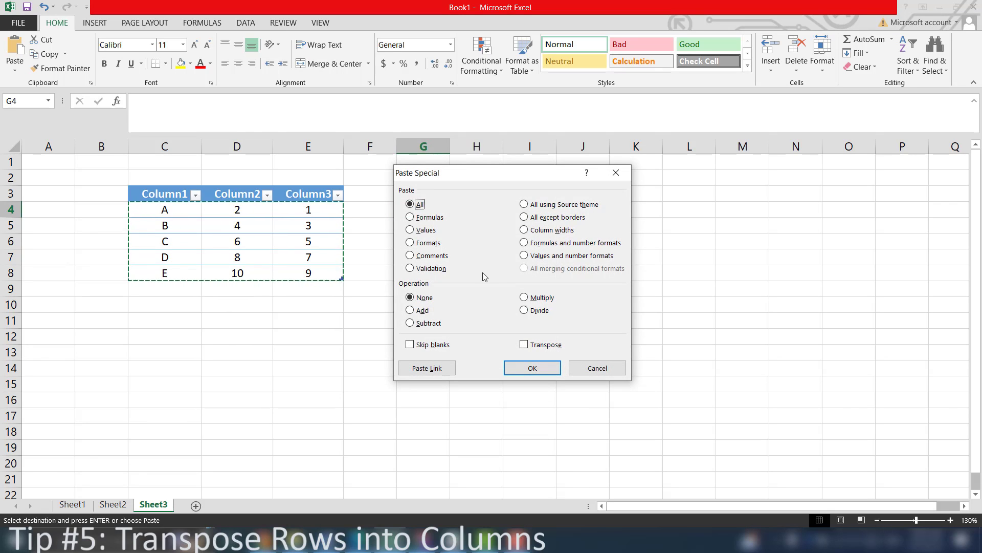
{"action": "left_click", "coordinate": [524, 344]}
{"action": "left_click", "coordinate": [532, 367]}
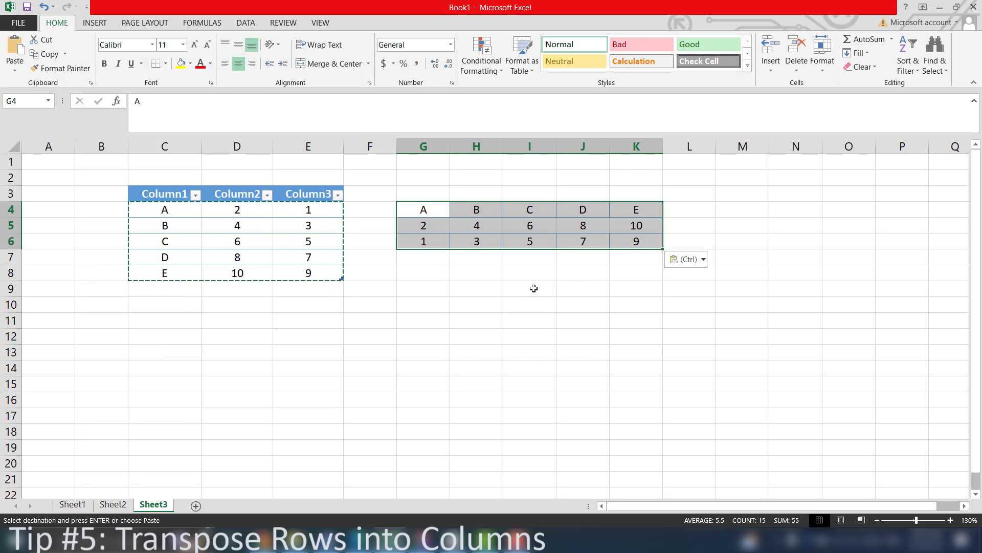
{"action": "left_click", "coordinate": [429, 277]}
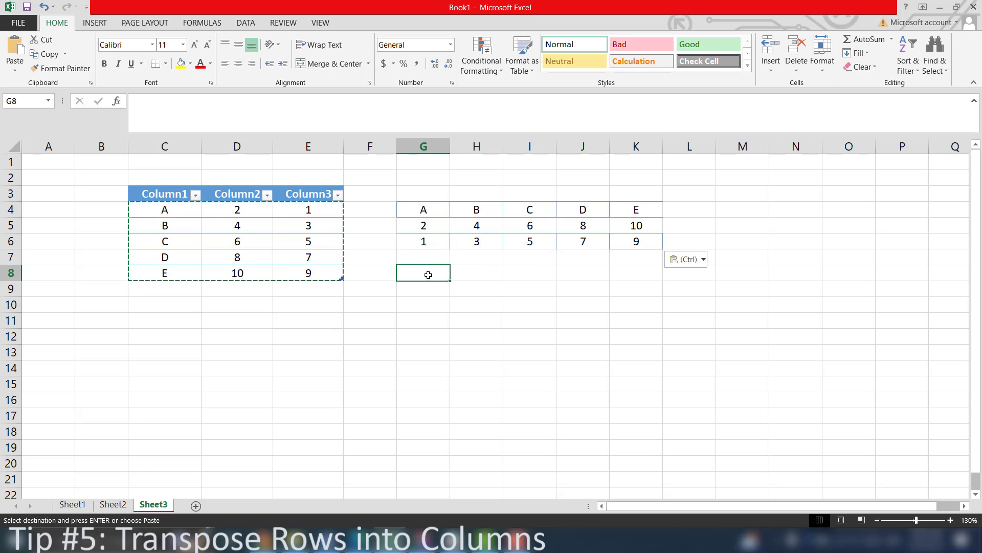
{"action": "left_click", "coordinate": [429, 212]}
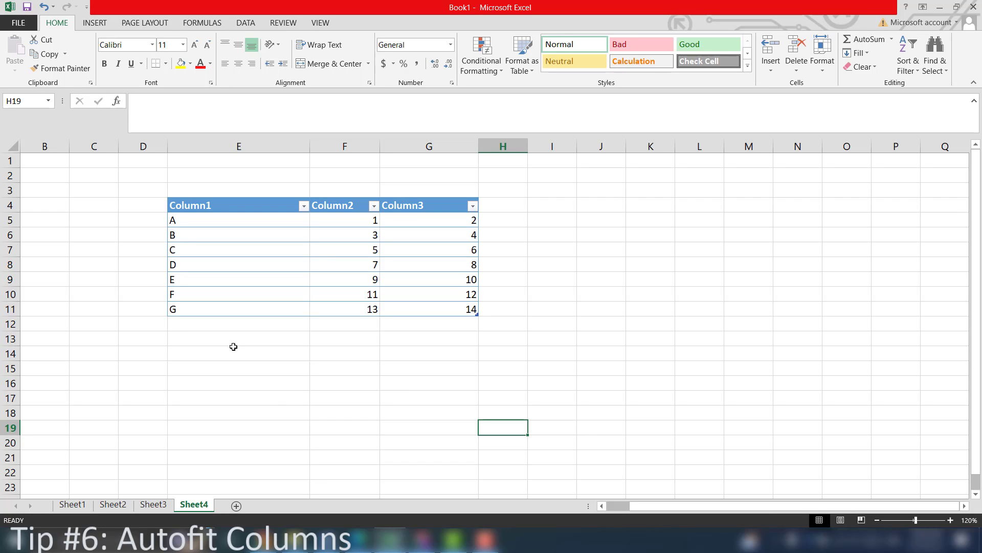
- Autofit the width of column E, and autofit all columns of the sheet at once
{"action": "double_click", "coordinate": [310, 146]}
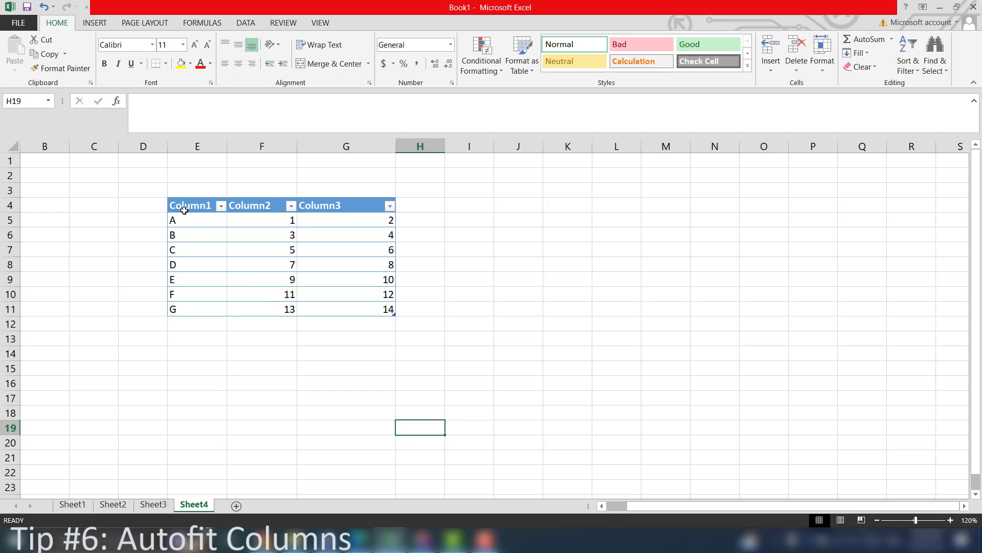
{"action": "left_click", "coordinate": [13, 147]}
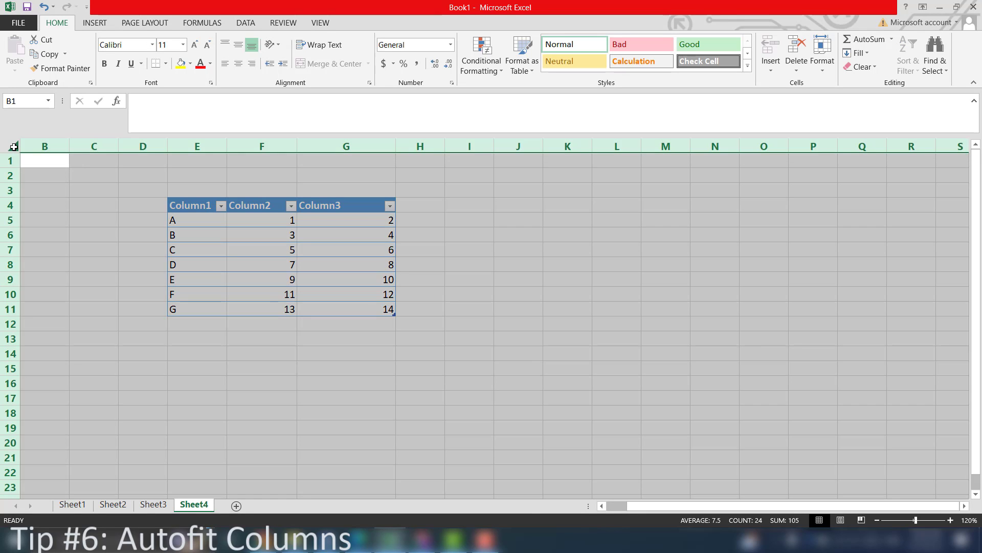
{"action": "double_click", "coordinate": [297, 146]}
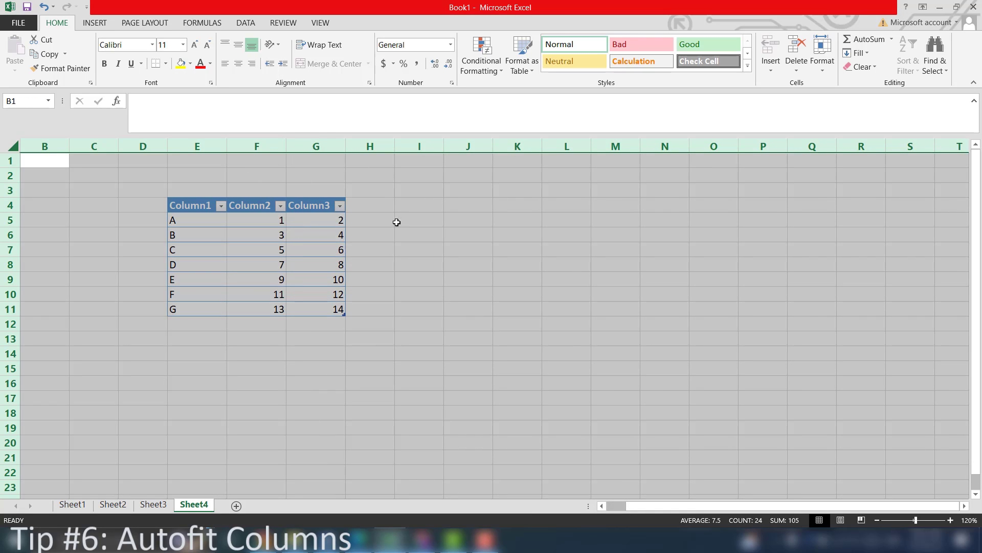
{"action": "left_click", "coordinate": [76, 206]}
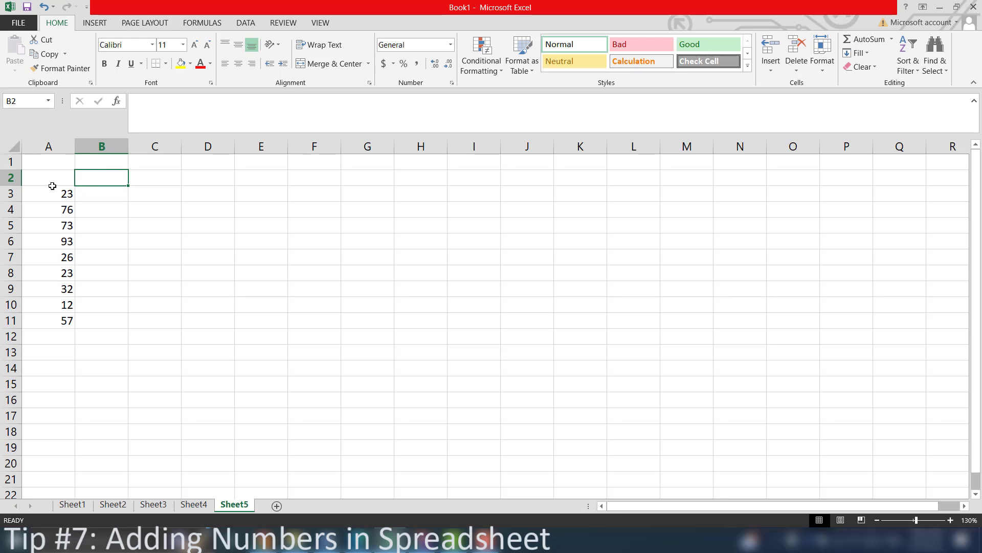
- Select the numbers in A3:A11 to read their sum without a formula, and clear the selection
{"action": "left_click", "coordinate": [62, 194]}
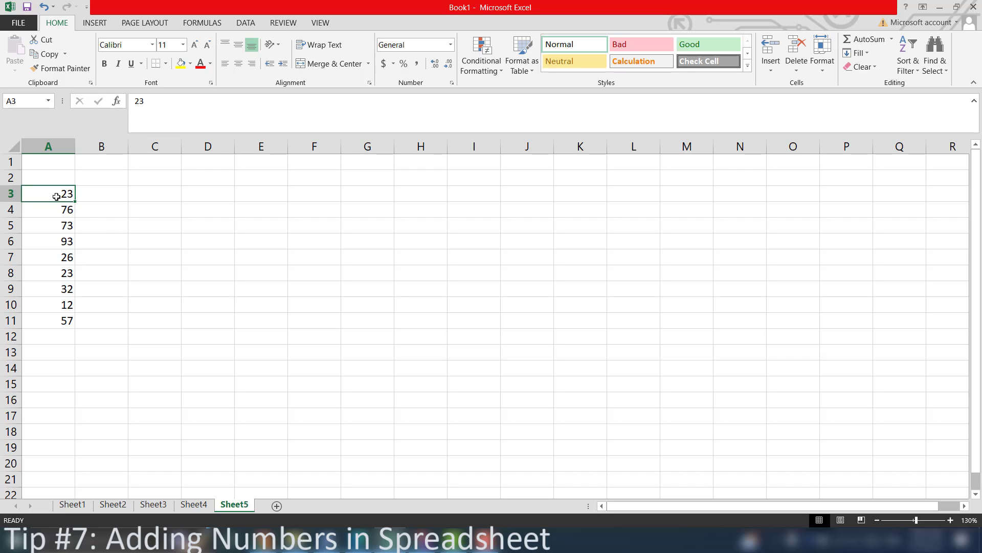
{"action": "key", "text": "ctrl+Down"}
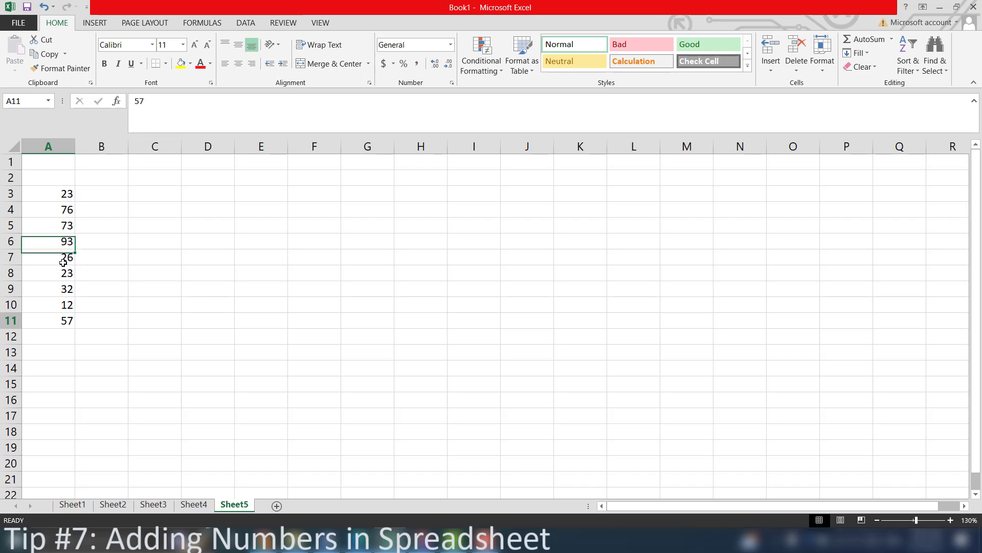
{"action": "key", "text": "ctrl+Up"}
{"action": "left_click", "coordinate": [67, 194], "text": "ctrl"}
{"action": "left_click_drag", "start_coordinate": [70, 200], "coordinate": [73, 207]}
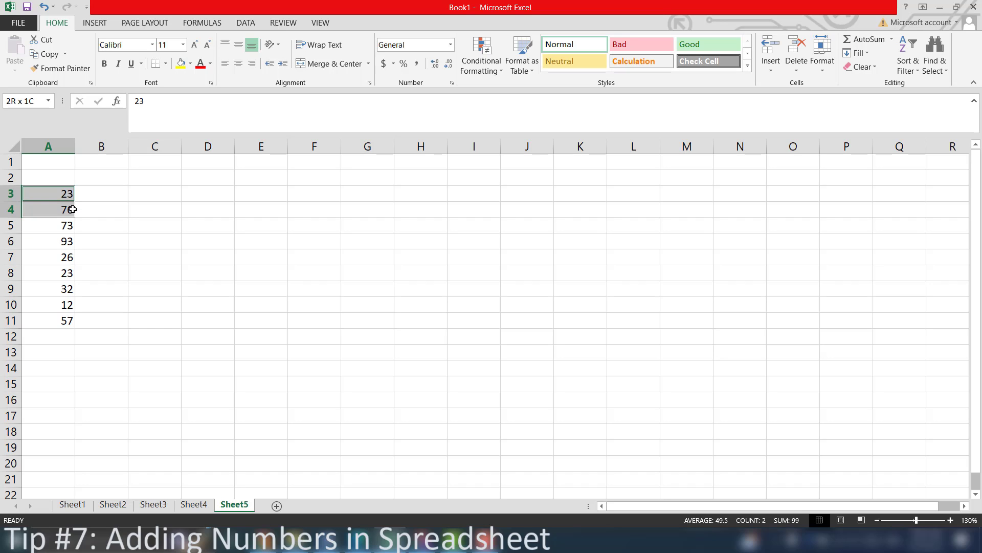
{"action": "left_click_drag", "start_coordinate": [73, 210], "coordinate": [64, 320]}
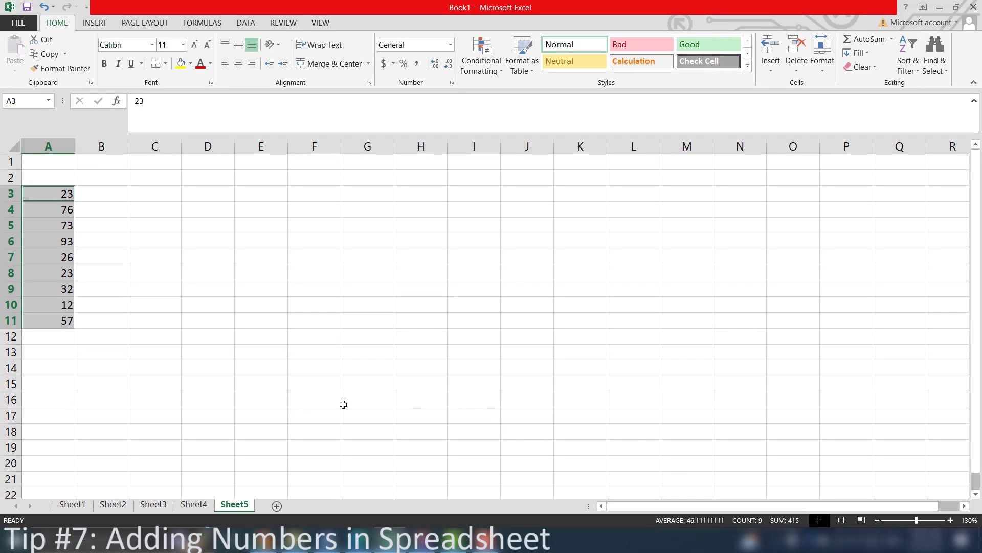
{"action": "left_click", "coordinate": [244, 389]}
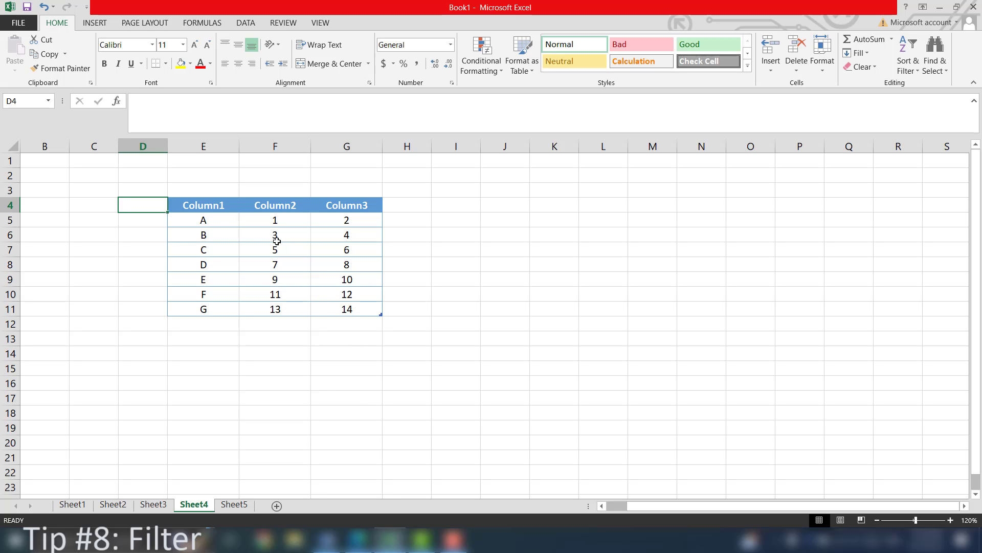
- Turn on Filter for the table on Sheet4 and filter Column2 to only the values 1 and 3
{"action": "left_click", "coordinate": [219, 221]}
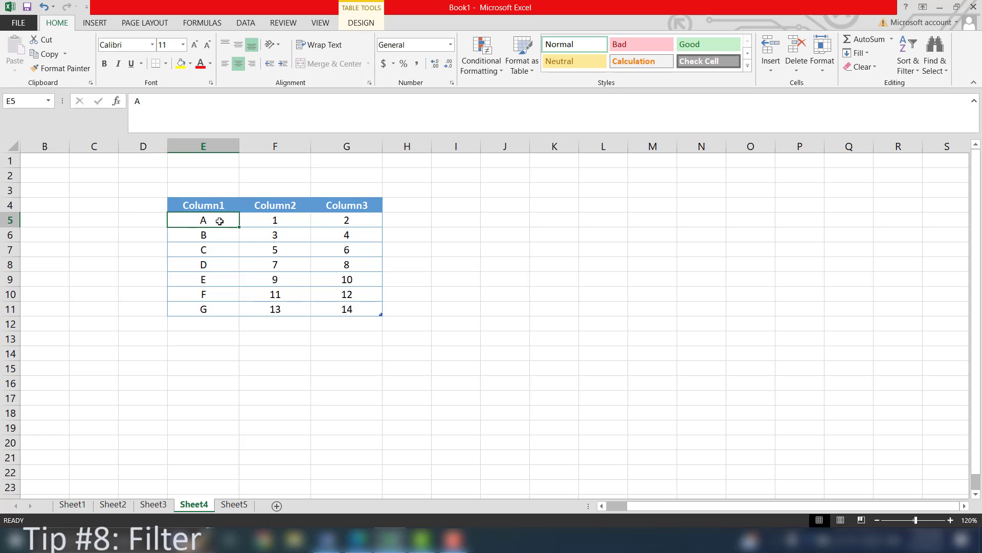
{"action": "left_click", "coordinate": [246, 23]}
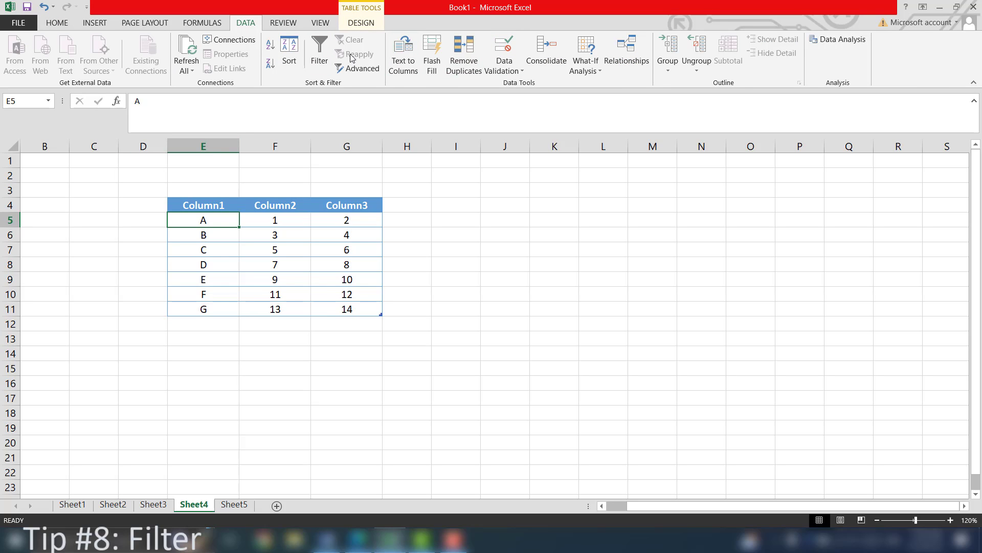
{"action": "left_click", "coordinate": [321, 57]}
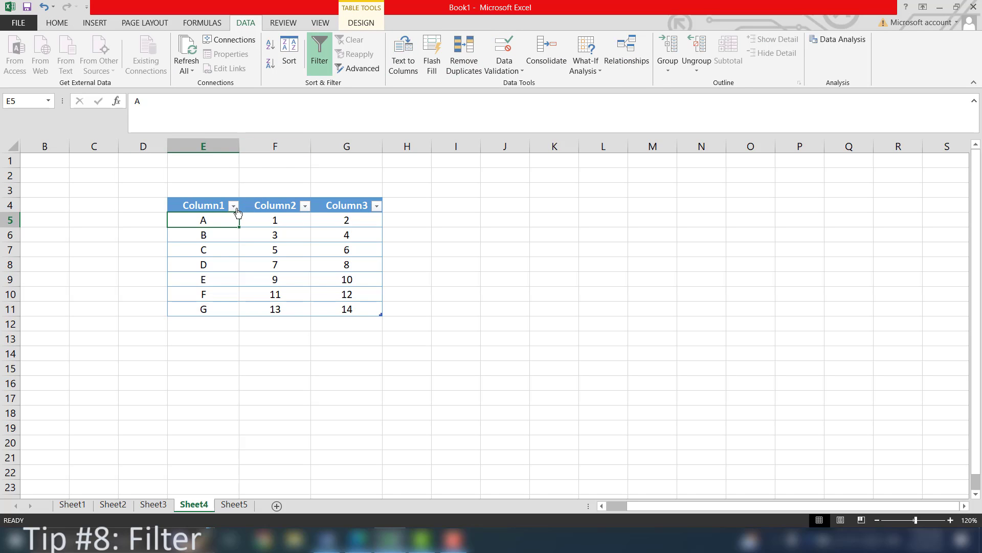
{"action": "left_click", "coordinate": [305, 206]}
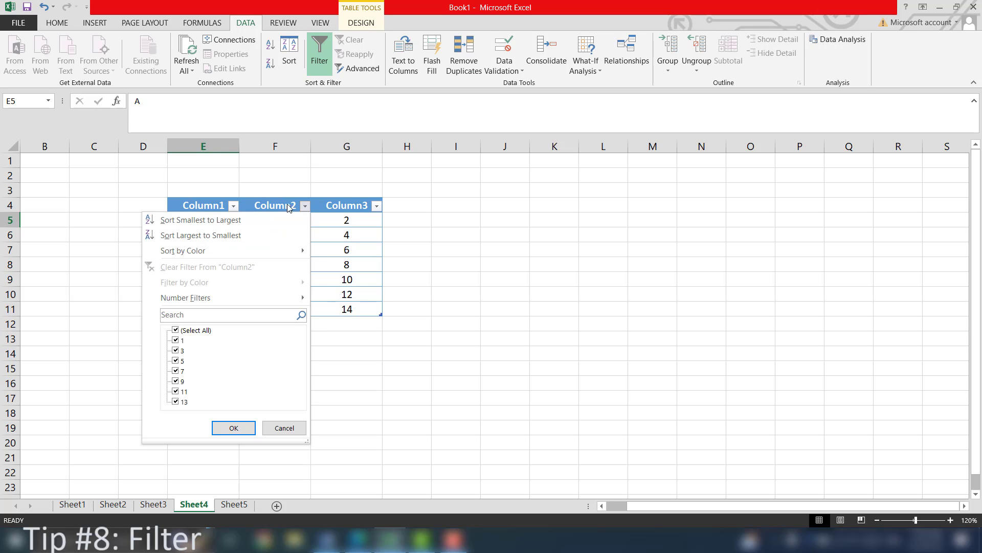
{"action": "left_click", "coordinate": [175, 330]}
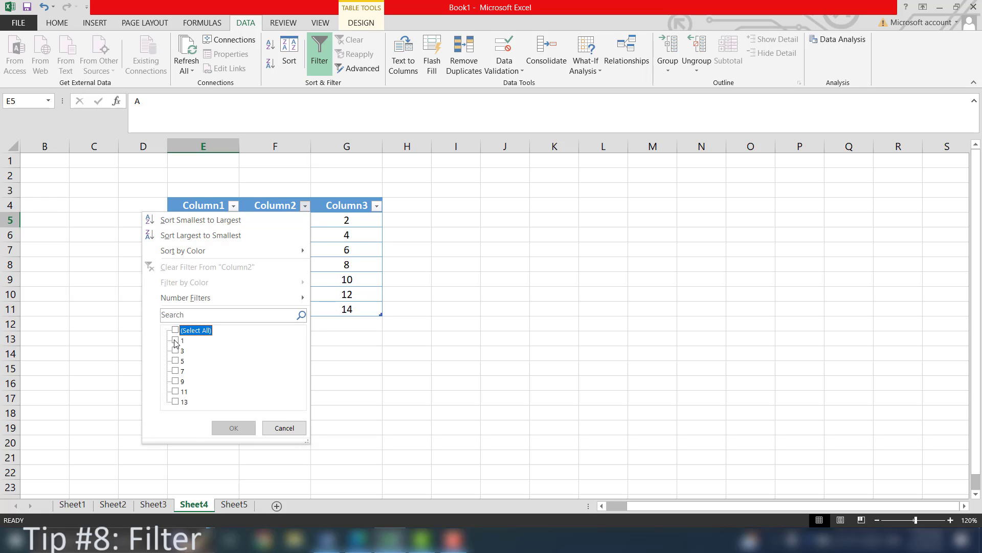
{"action": "left_click", "coordinate": [176, 340]}
{"action": "left_click", "coordinate": [176, 350]}
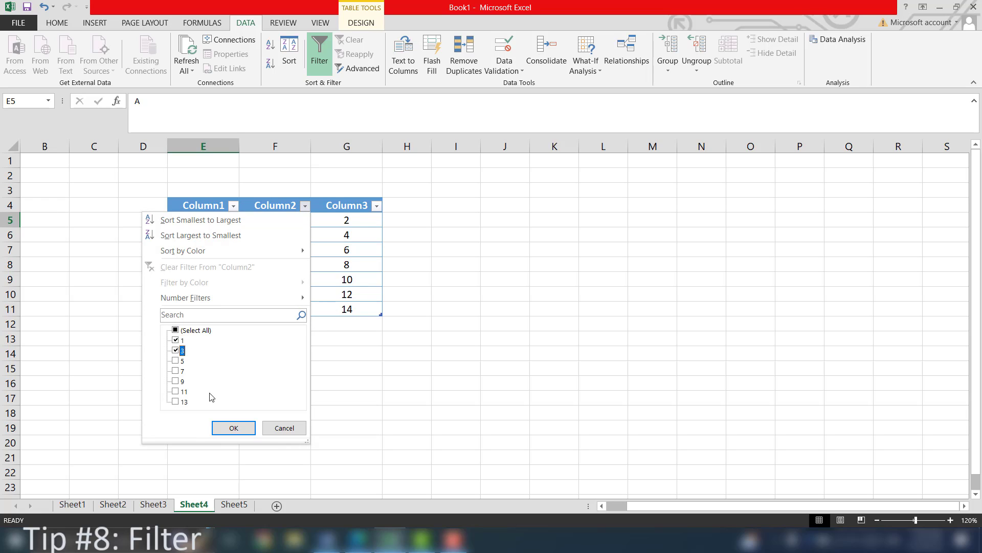
{"action": "left_click", "coordinate": [233, 427]}
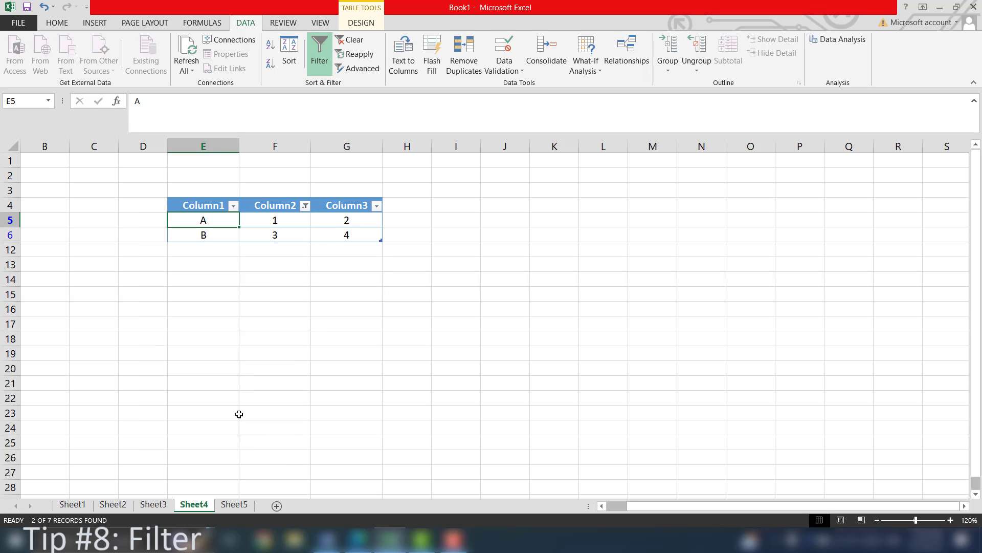
- Add the value 7 to the Column2 filter and deselect the table
{"action": "left_click", "coordinate": [305, 205]}
{"action": "left_click", "coordinate": [179, 371]}
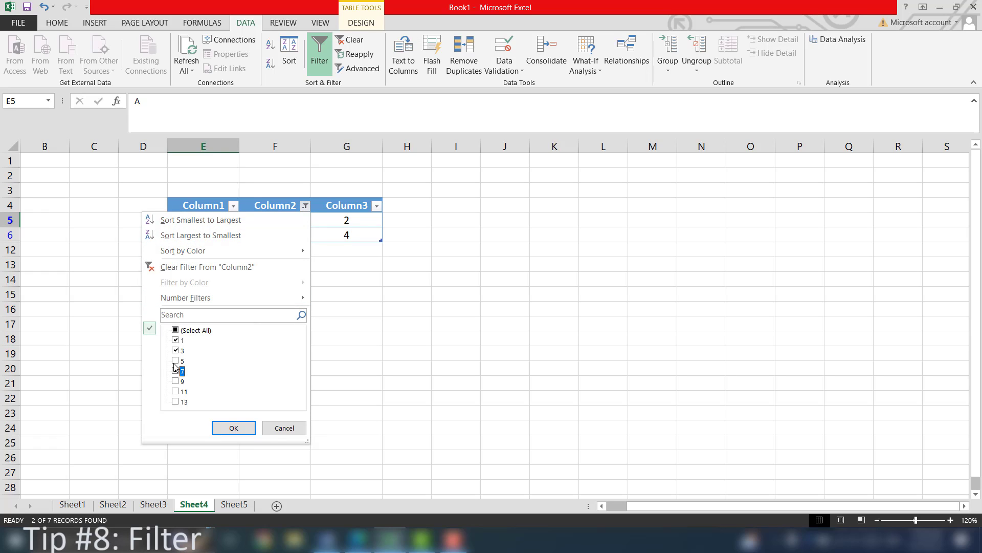
{"action": "left_click", "coordinate": [233, 428]}
{"action": "left_click", "coordinate": [255, 275]}
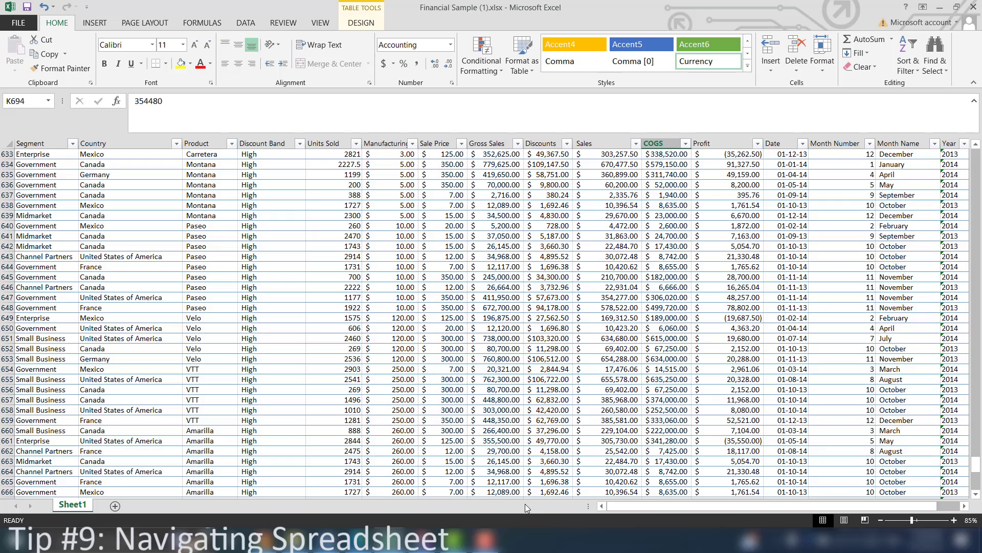
- Select the header cells A1:P1 of the Financial Sample sheet, freeze the top row and check it against the data rows below
{"action": "scroll", "coordinate": [977, 463], "scroll_direction": "down", "scroll_amount": 7}
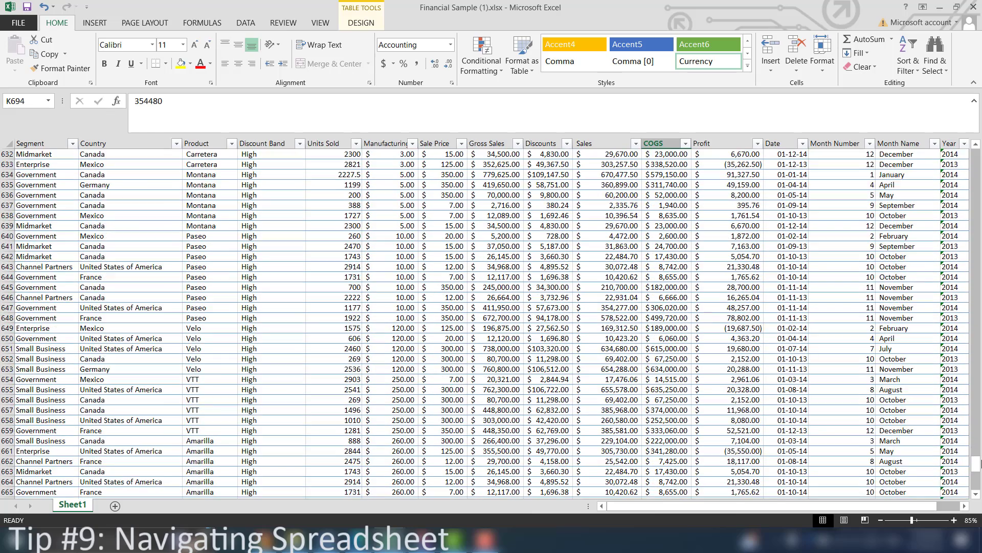
{"action": "left_click_drag", "start_coordinate": [981, 463], "coordinate": [918, 140]}
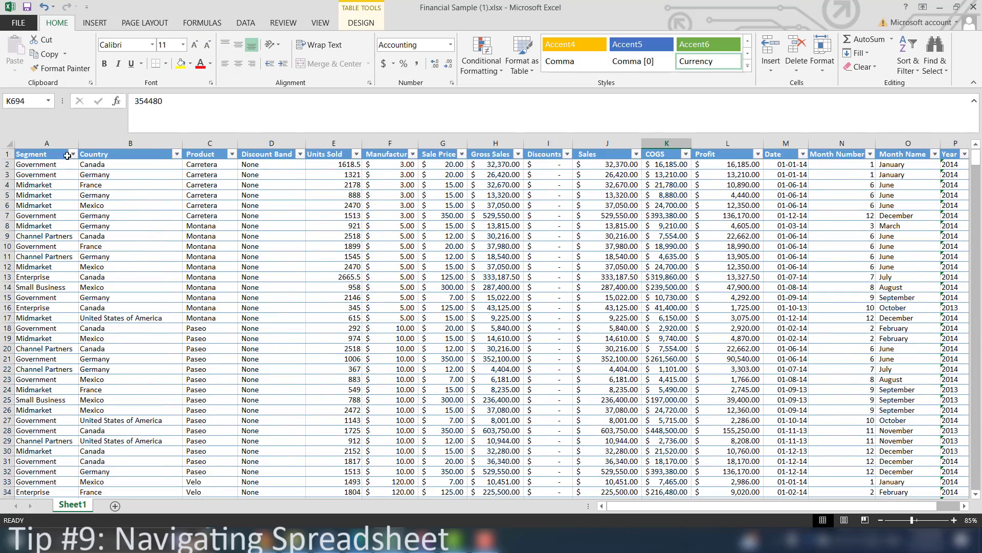
{"action": "left_click_drag", "start_coordinate": [46, 149], "coordinate": [887, 156]}
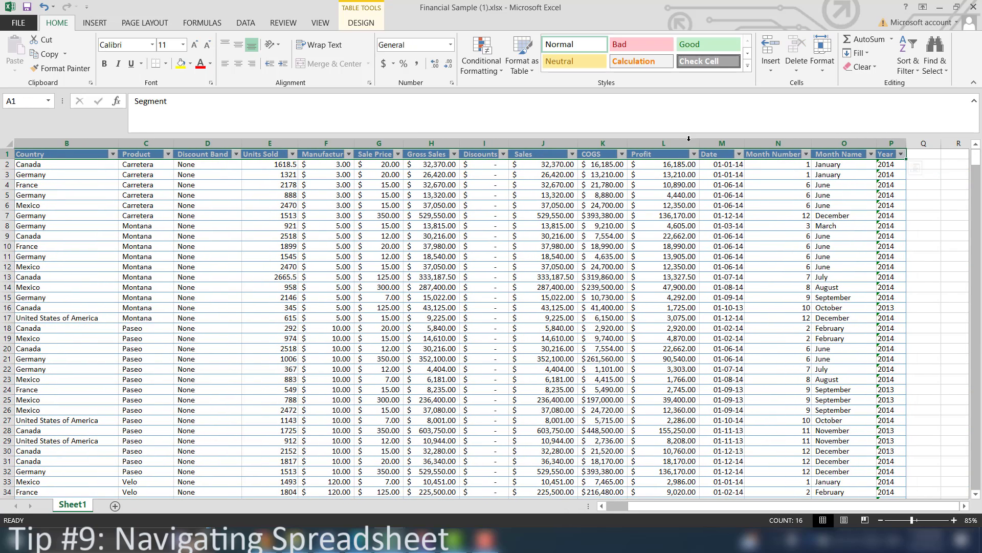
{"action": "left_click", "coordinate": [320, 23]}
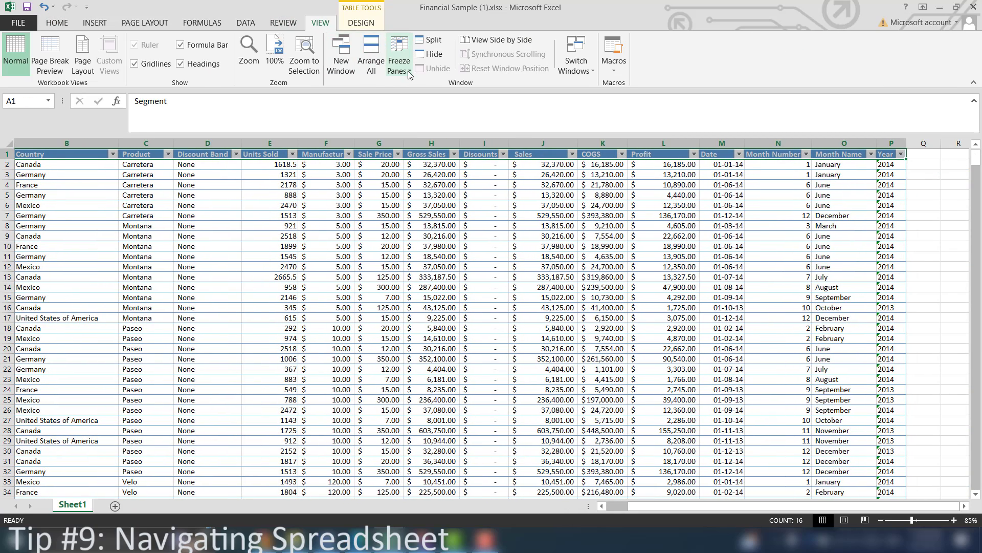
{"action": "left_click", "coordinate": [399, 66]}
{"action": "left_click", "coordinate": [445, 109]}
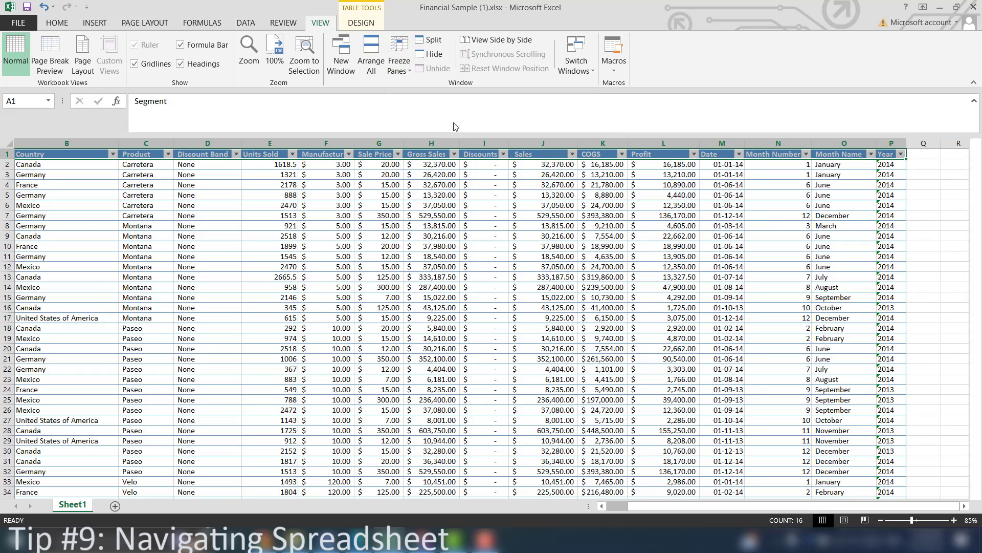
{"action": "scroll", "coordinate": [359, 153], "scroll_direction": "down", "scroll_amount": 2}
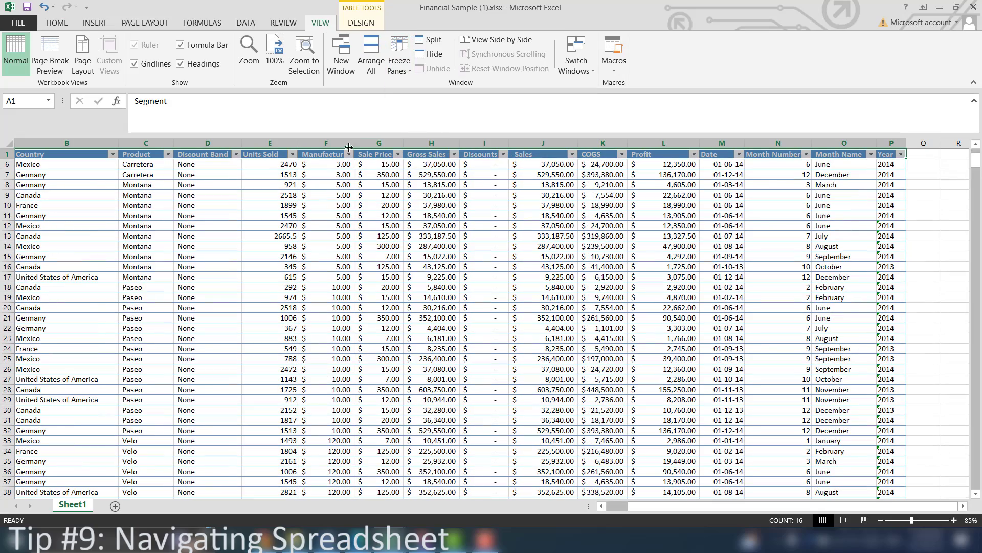
- Reapply the top-row freeze to the Financial Sample sheet and check the headers against the data rows
{"action": "left_click", "coordinate": [399, 66]}
{"action": "left_click", "coordinate": [441, 132]}
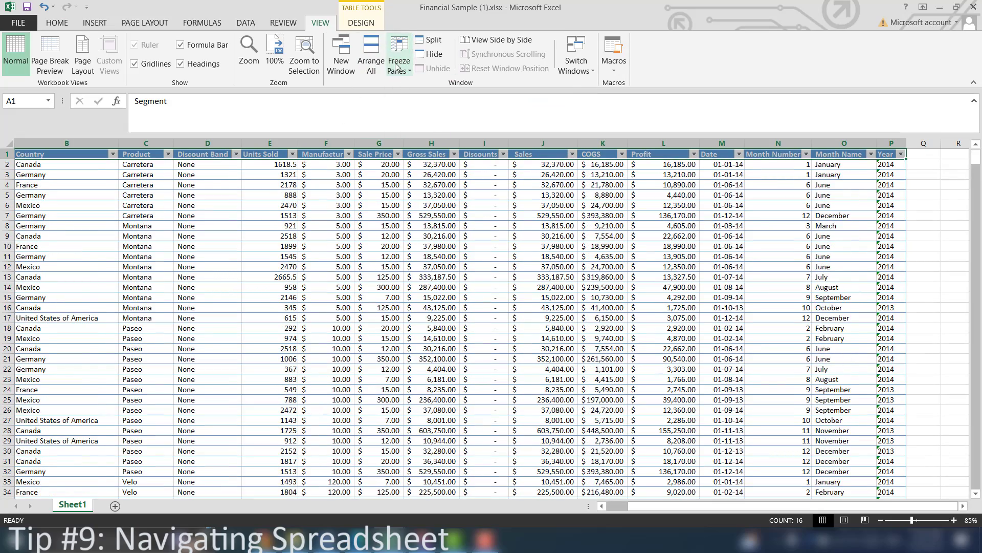
{"action": "scroll", "coordinate": [341, 264], "scroll_direction": "down", "scroll_amount": 2}
{"action": "scroll", "coordinate": [339, 213], "scroll_direction": "up", "scroll_amount": 2}
{"action": "left_click", "coordinate": [399, 65]}
{"action": "left_click", "coordinate": [426, 142]}
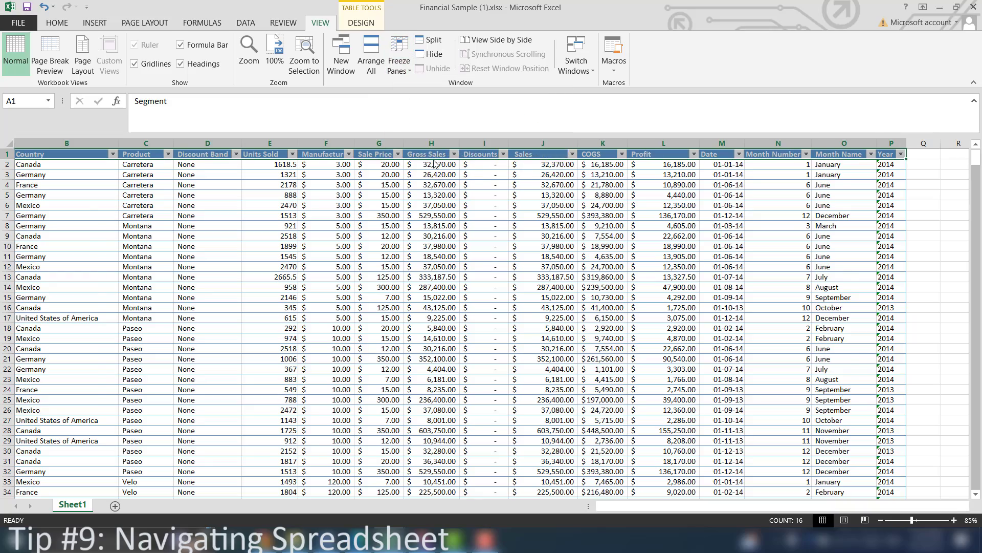
{"action": "scroll", "coordinate": [377, 133], "scroll_direction": "down", "scroll_amount": 1}
{"action": "scroll", "coordinate": [376, 133], "scroll_direction": "up", "scroll_amount": 1}
- Unfreeze the panes and check how the header row behaves as the data moves
{"action": "left_click", "coordinate": [393, 66]}
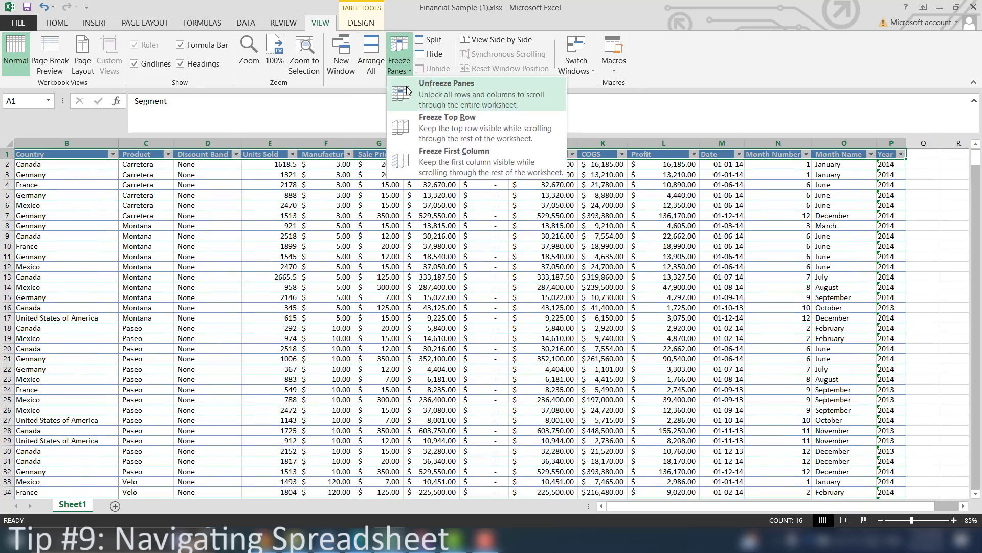
{"action": "left_click", "coordinate": [405, 93]}
{"action": "scroll", "coordinate": [362, 215], "scroll_direction": "down", "scroll_amount": 2}
{"action": "scroll", "coordinate": [358, 200], "scroll_direction": "up", "scroll_amount": 2}
- Freeze the top row of the Financial Sample sheet and check the headers against rows further down
{"action": "left_click", "coordinate": [400, 67]}
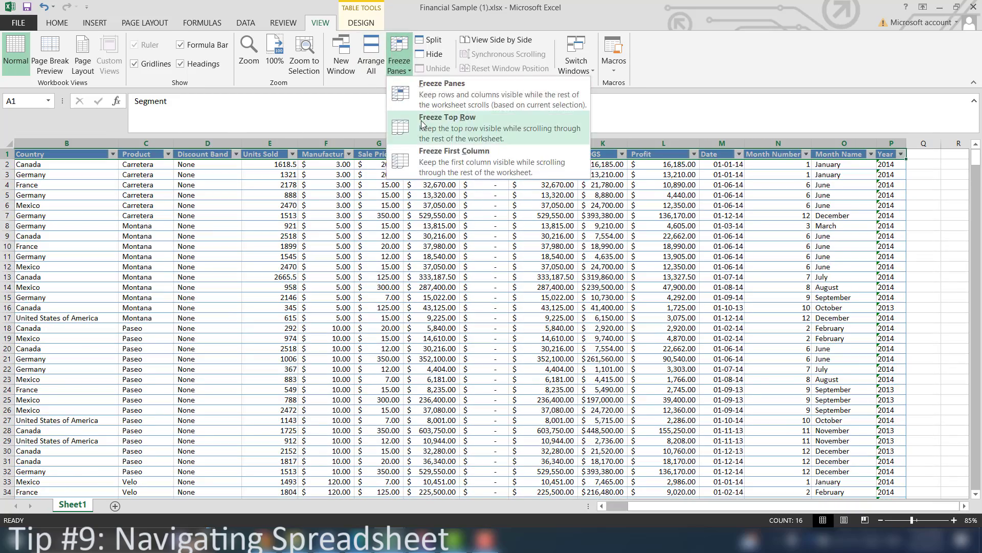
{"action": "left_click", "coordinate": [428, 121]}
{"action": "scroll", "coordinate": [305, 190], "scroll_direction": "down", "scroll_amount": 5}
{"action": "scroll", "coordinate": [298, 168], "scroll_direction": "up", "scroll_amount": 4}
{"action": "scroll", "coordinate": [298, 168], "scroll_direction": "up", "scroll_amount": 1}
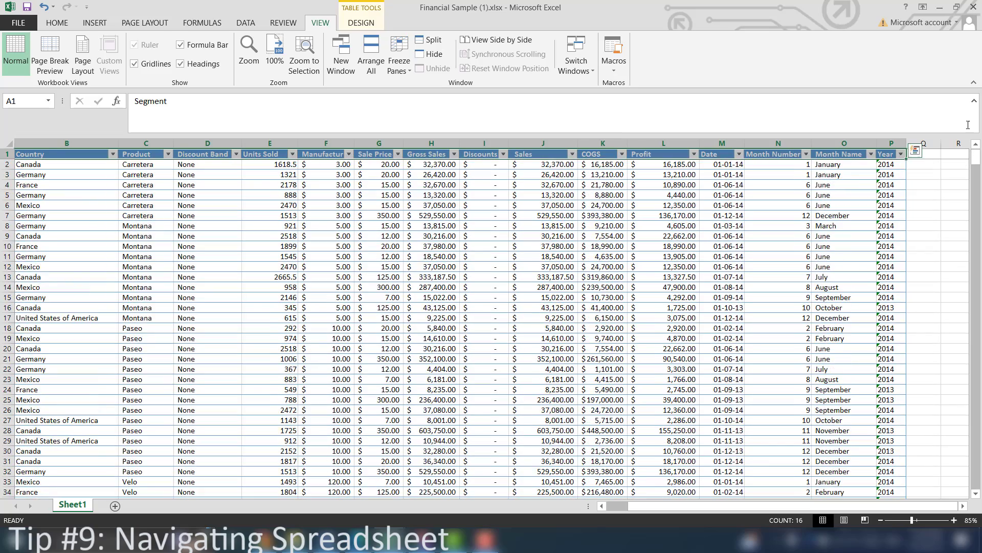
{"action": "left_click_drag", "start_coordinate": [976, 158], "coordinate": [911, 160]}
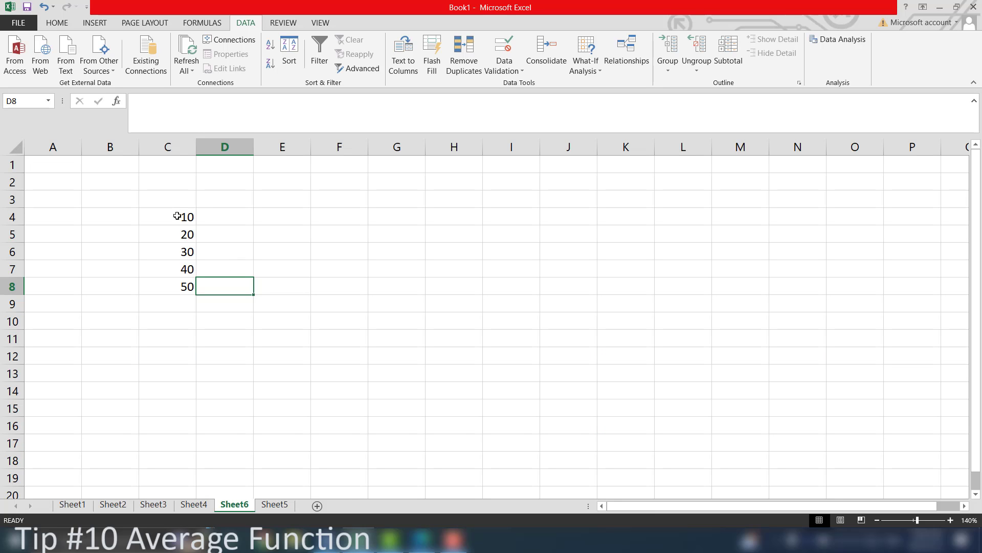
- Enter an AVERAGE formula over the numbers C4:C8 in cell C9 of Sheet6 in Book1
{"action": "left_click_drag", "start_coordinate": [177, 216], "coordinate": [179, 286]}
{"action": "left_click", "coordinate": [123, 210]}
{"action": "left_click", "coordinate": [162, 214]}
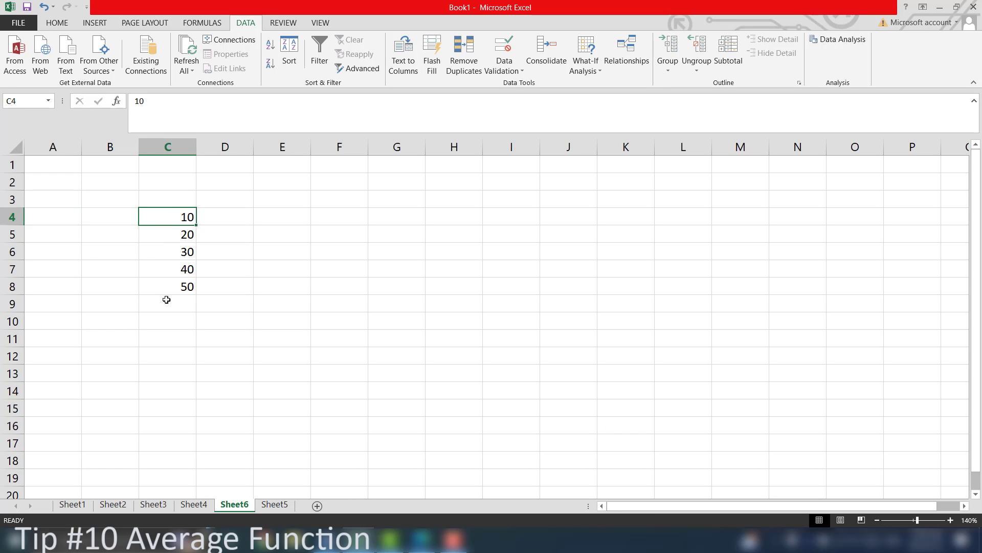
{"action": "left_click", "coordinate": [166, 299]}
{"action": "type", "text": "=ave"}
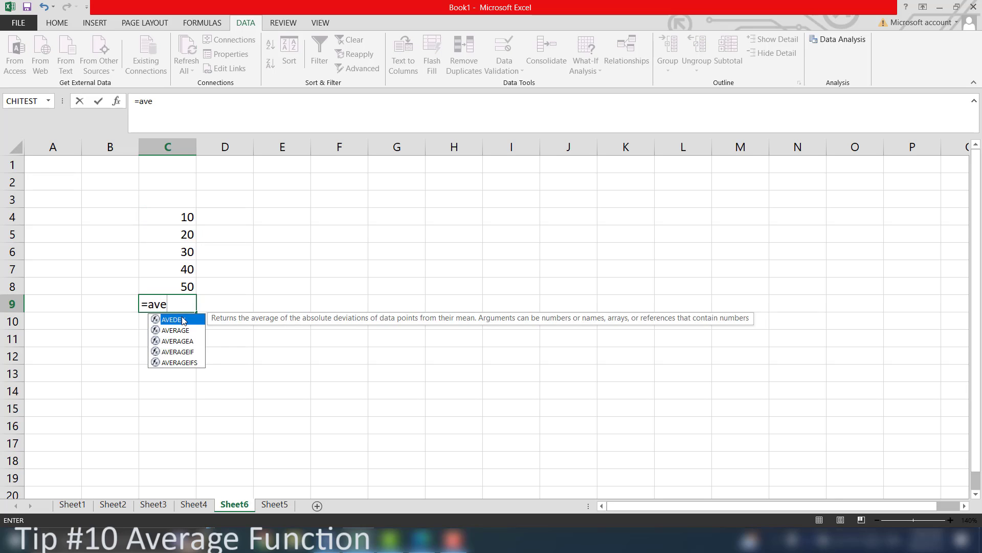
{"action": "type", "text": "r"}
{"action": "double_click", "coordinate": [183, 321]}
{"action": "left_click_drag", "start_coordinate": [171, 219], "coordinate": [184, 287]}
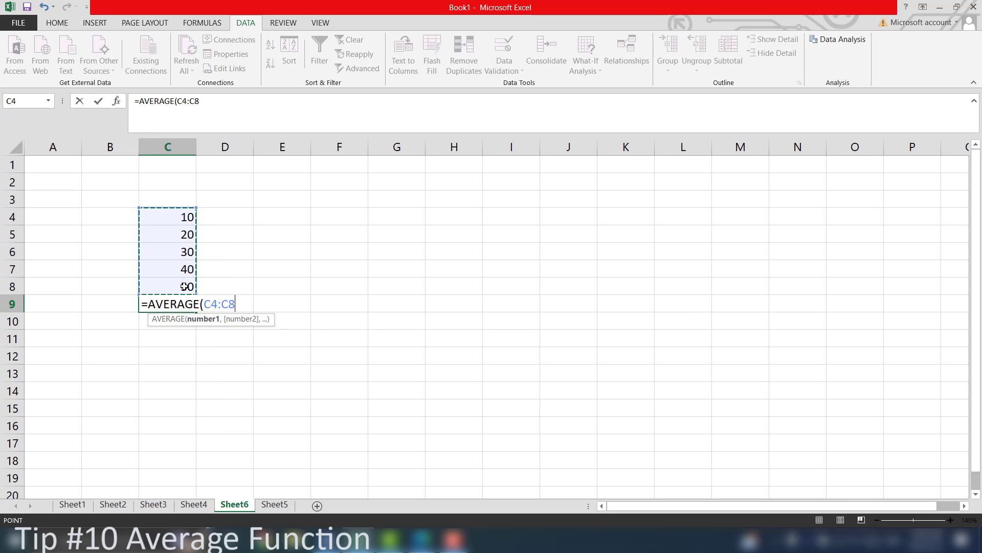
{"action": "type", "text": ")"}
{"action": "key", "text": "Return"}
- Label the average result by entering "Average" in cell B9
{"action": "left_click", "coordinate": [122, 307]}
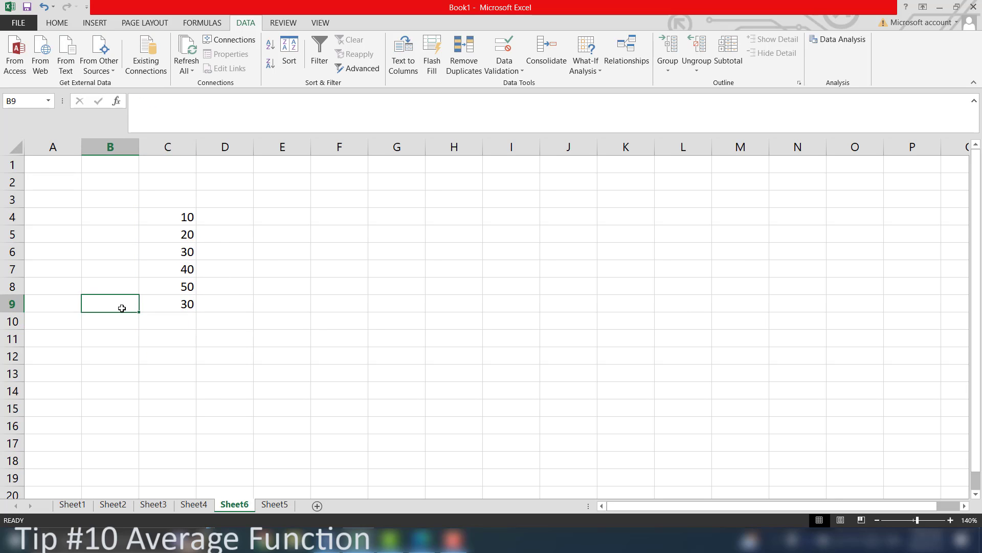
{"action": "type", "text": "Average"}
{"action": "left_click", "coordinate": [147, 329]}
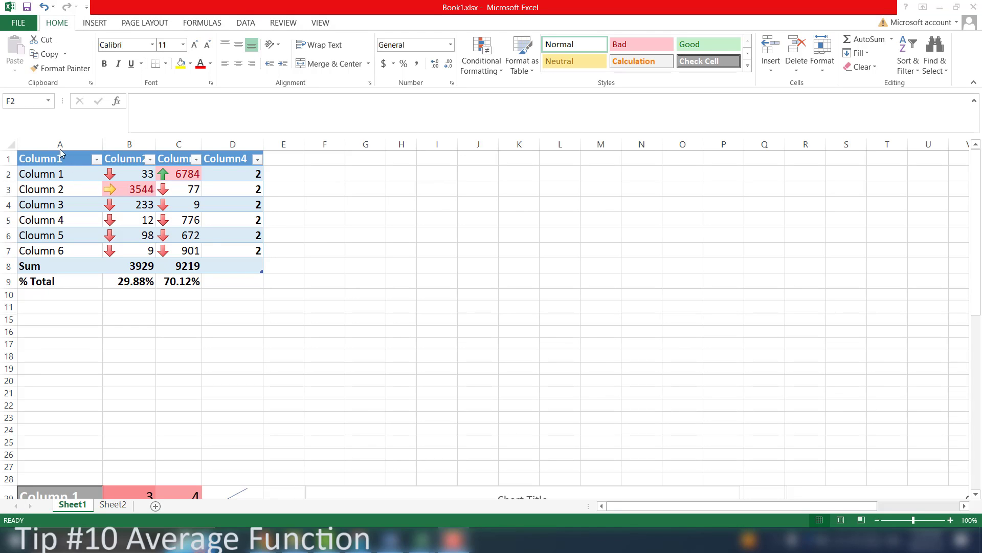
- Insert a 100% stacked column chart of A2:C7 on Sheet1 of Book1.xlsx through Quick Analysis
{"action": "left_click_drag", "start_coordinate": [74, 180], "coordinate": [190, 251]}
{"action": "left_click", "coordinate": [211, 267]}
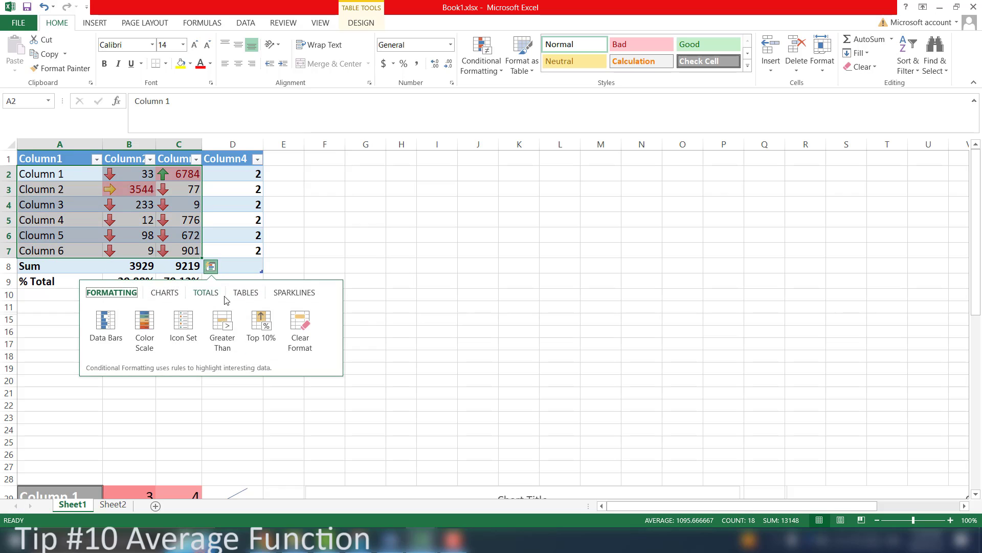
{"action": "left_click", "coordinate": [165, 293]}
{"action": "left_click", "coordinate": [300, 330]}
{"action": "left_click", "coordinate": [351, 351]}
{"action": "left_click", "coordinate": [622, 438]}
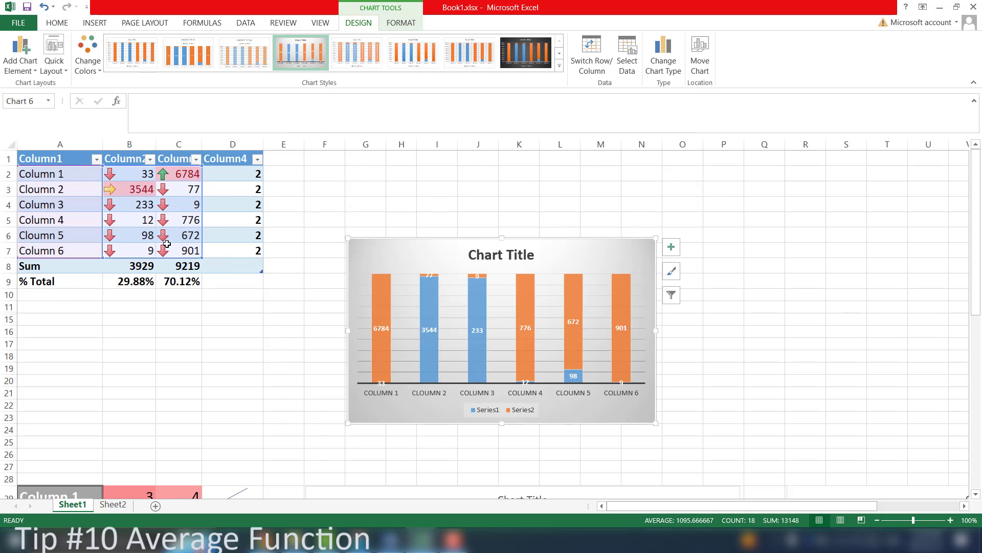
- Insert another chart of the A2:C7 data, choosing its type from the full list of chart types
{"action": "left_click", "coordinate": [193, 260]}
{"action": "left_click", "coordinate": [211, 266]}
{"action": "left_click", "coordinate": [305, 335]}
{"action": "left_click", "coordinate": [355, 309]}
{"action": "left_click", "coordinate": [616, 438]}
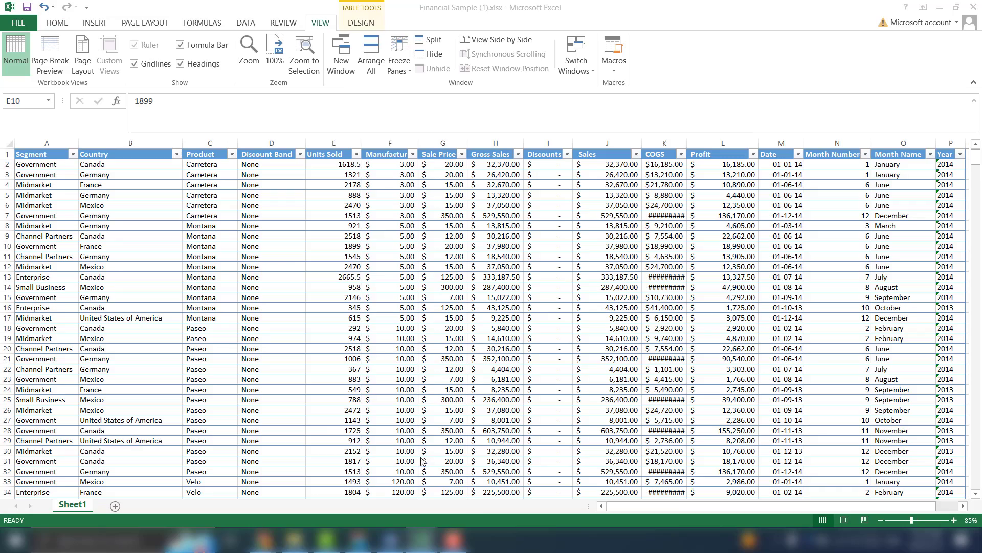
- Examine the table and totals options that Quick Analysis offers for A29:C34 on Sheet1 of Book1.xlsx
{"action": "left_click", "coordinate": [294, 185]}
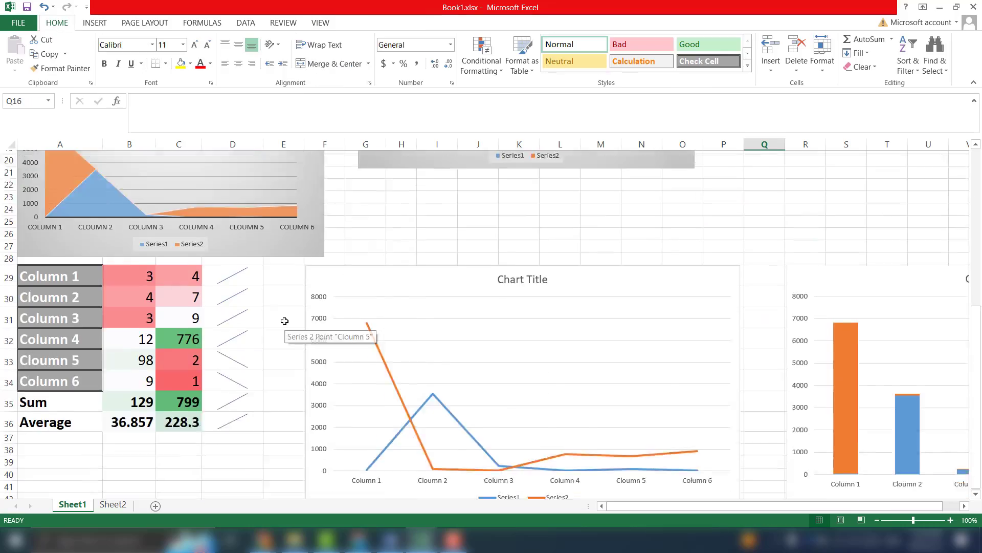
{"action": "left_click_drag", "start_coordinate": [60, 199], "coordinate": [179, 304]}
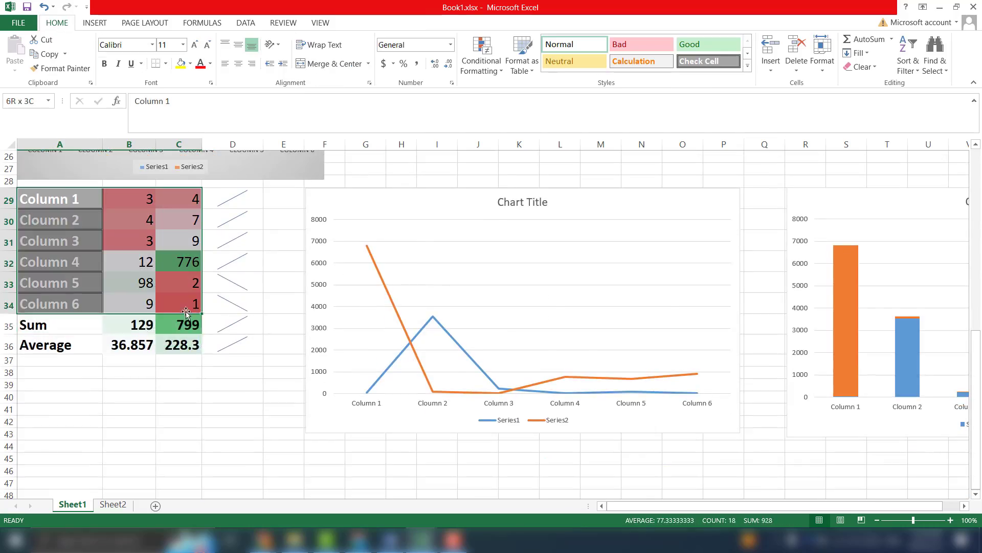
{"action": "left_click", "coordinate": [210, 323]}
{"action": "left_click", "coordinate": [246, 348]}
{"action": "left_click", "coordinate": [206, 348]}
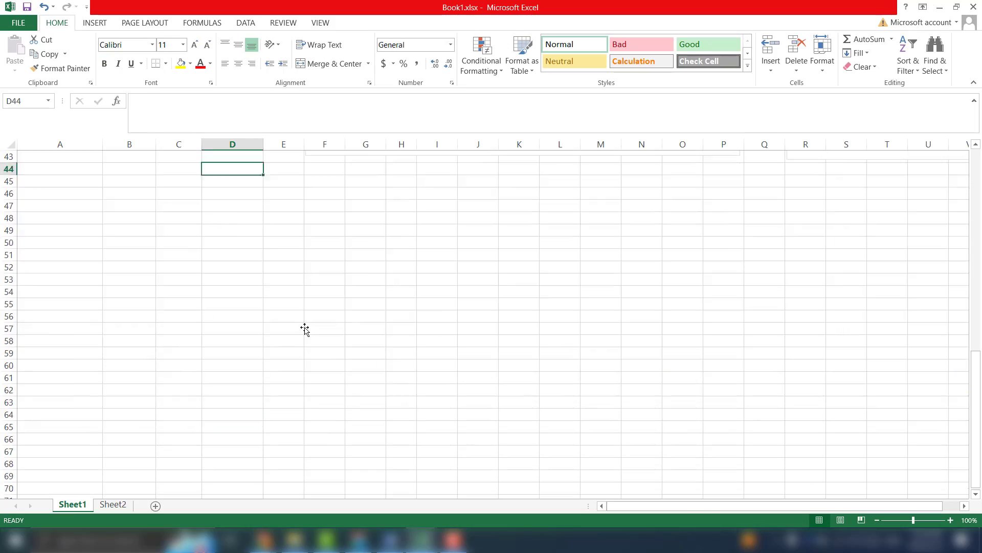
{"action": "scroll", "coordinate": [305, 329], "scroll_direction": "up", "scroll_amount": 9}
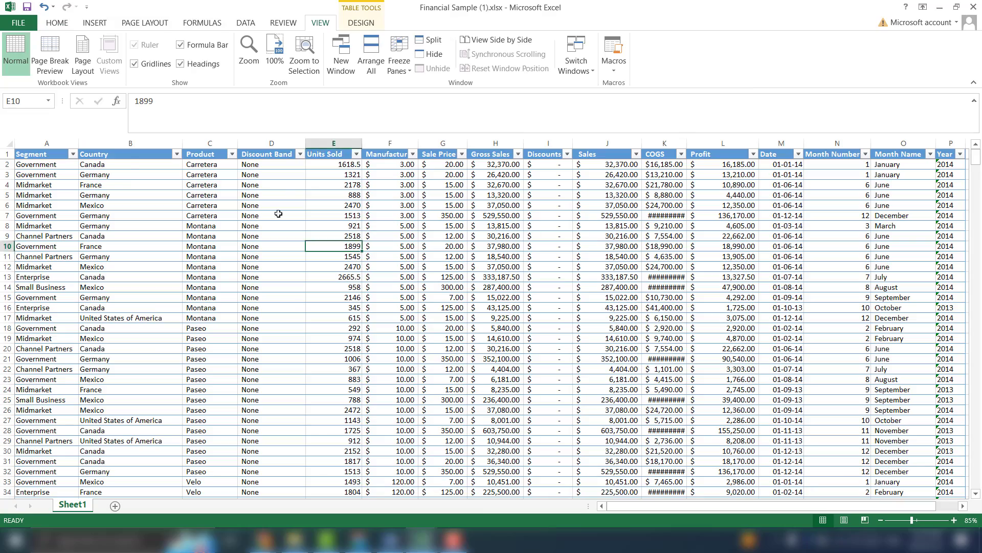
{"action": "left_click_drag", "start_coordinate": [128, 164], "coordinate": [227, 161]}
{"action": "left_click", "coordinate": [270, 184]}
{"action": "scroll", "coordinate": [269, 185], "scroll_direction": "down", "scroll_amount": 10}
{"action": "scroll", "coordinate": [269, 184], "scroll_direction": "up", "scroll_amount": 10}
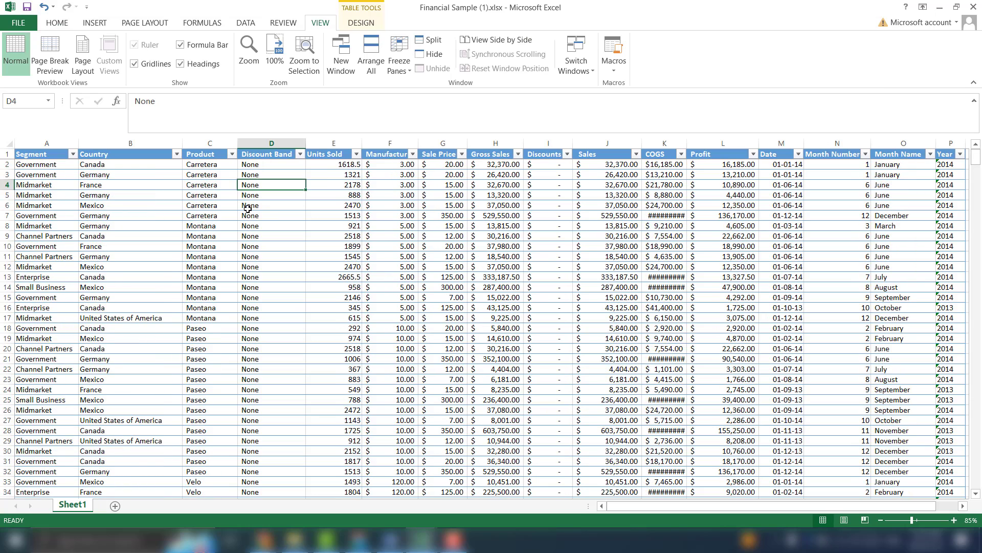